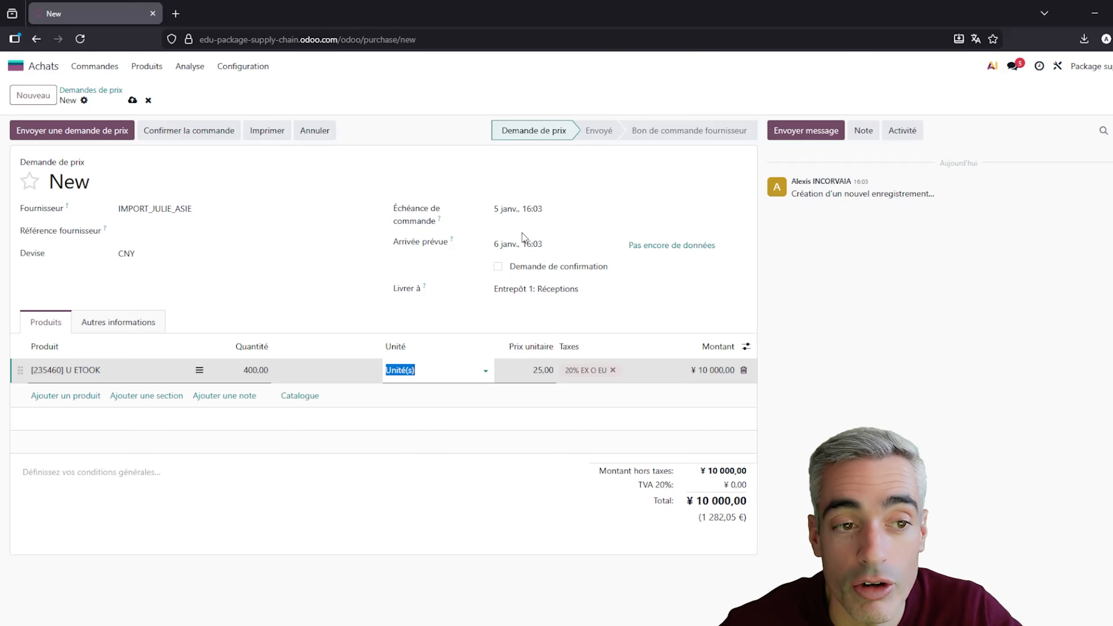
Confirm the purchase order for 400 U ETOOK from IMPORT_JULIE_ASIE and validate its receipt
click(182, 126)
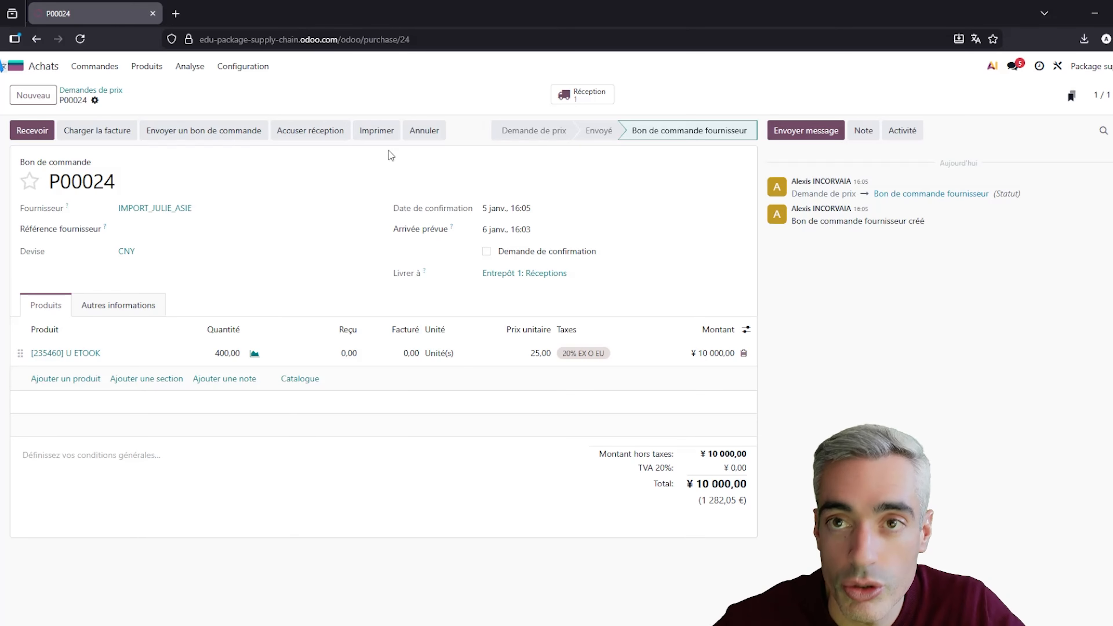
click(35, 132)
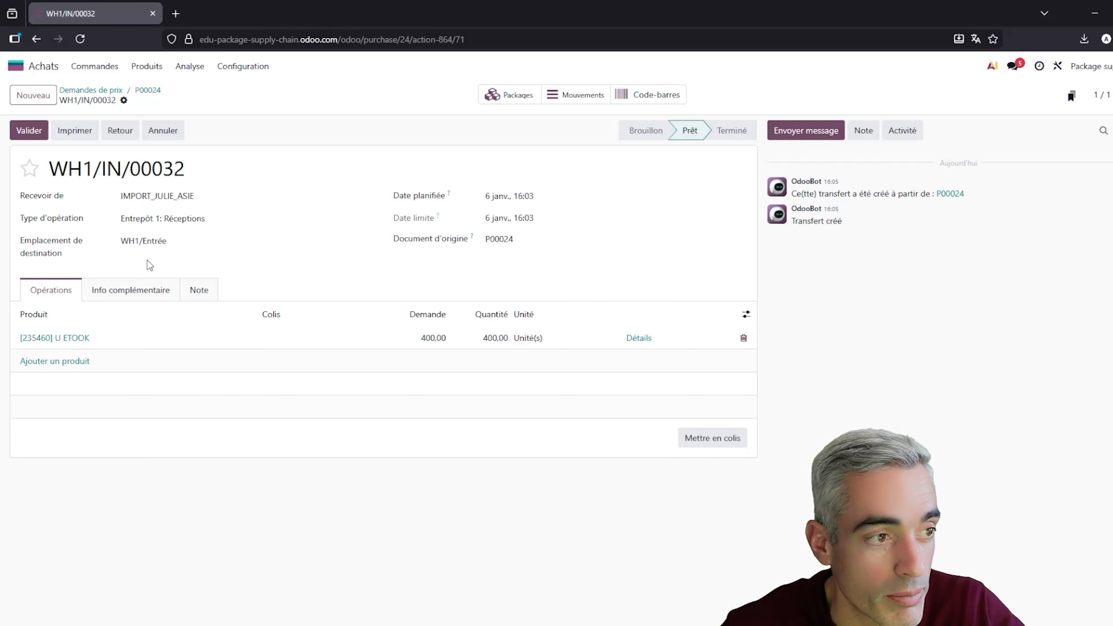
click(35, 136)
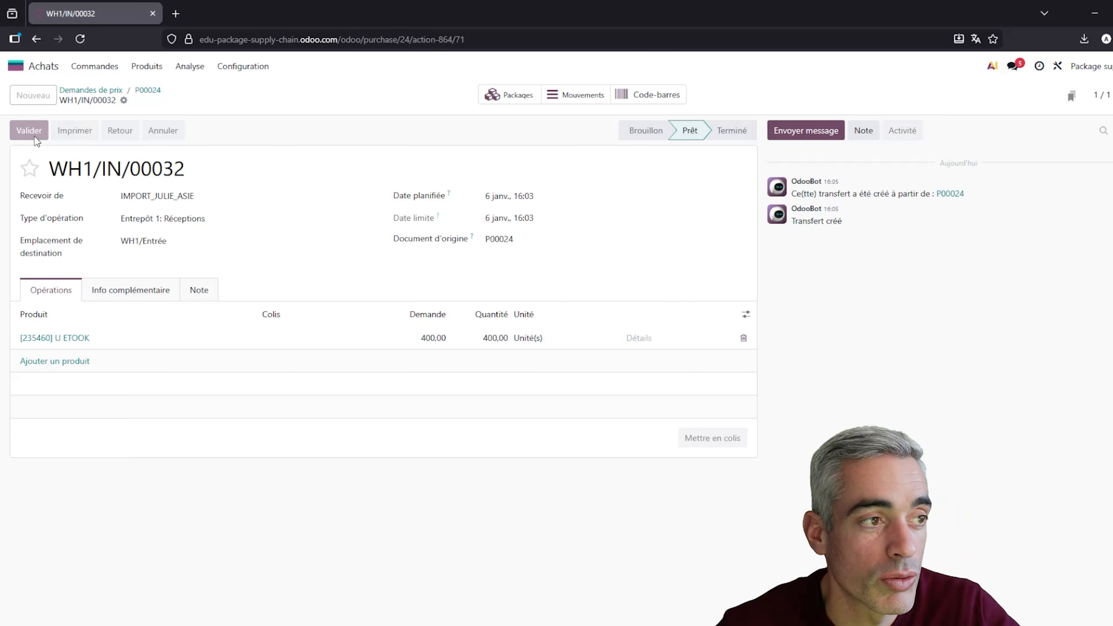
Load the import invoice as the U ETOOK order's supplier bill, dated 5 January 2026 and due 4 February 2026
drag(185, 171, 51, 184)
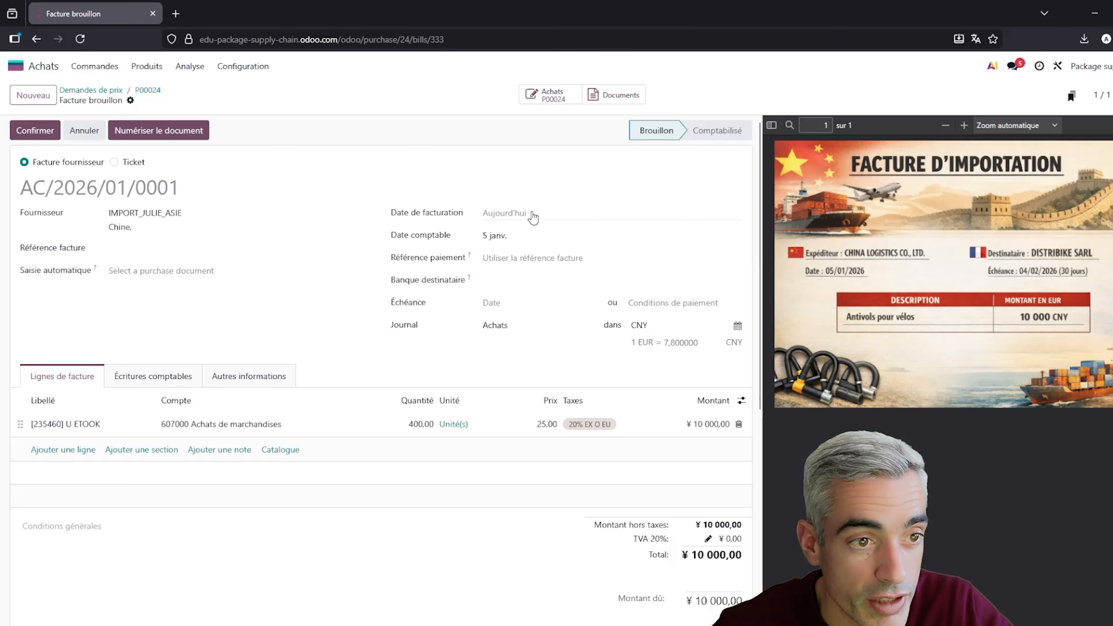
click(531, 214)
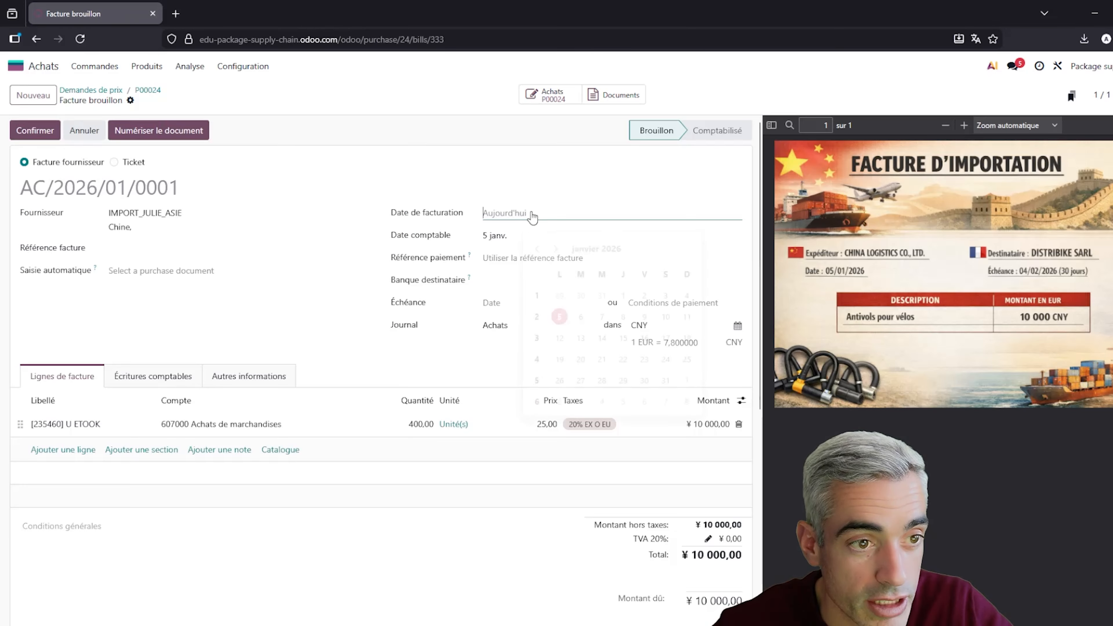
click(559, 309)
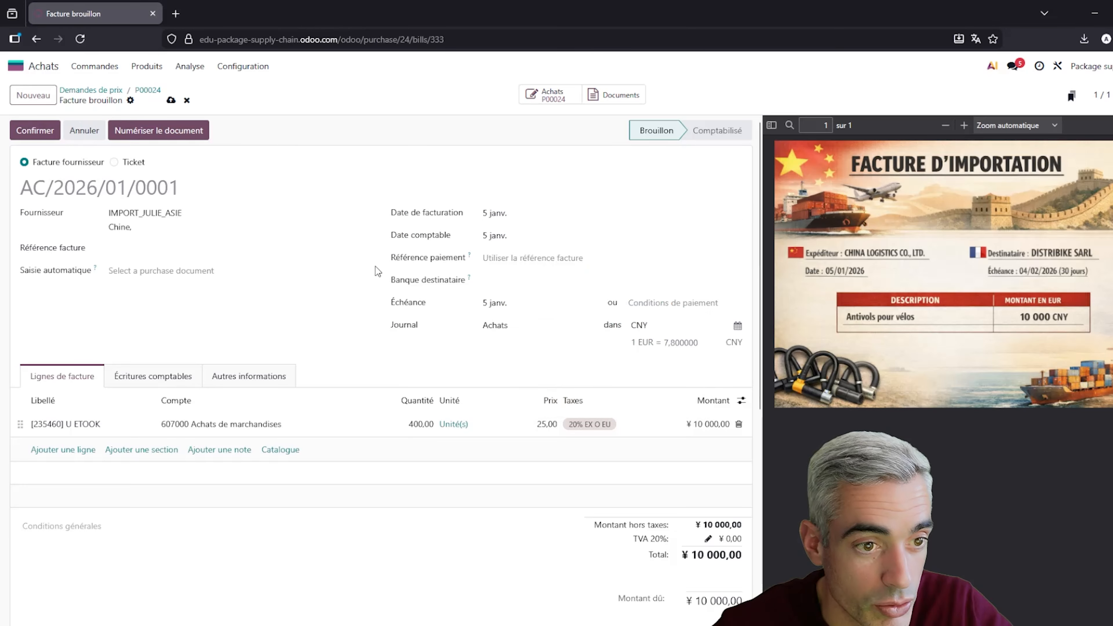
click(508, 304)
click(483, 330)
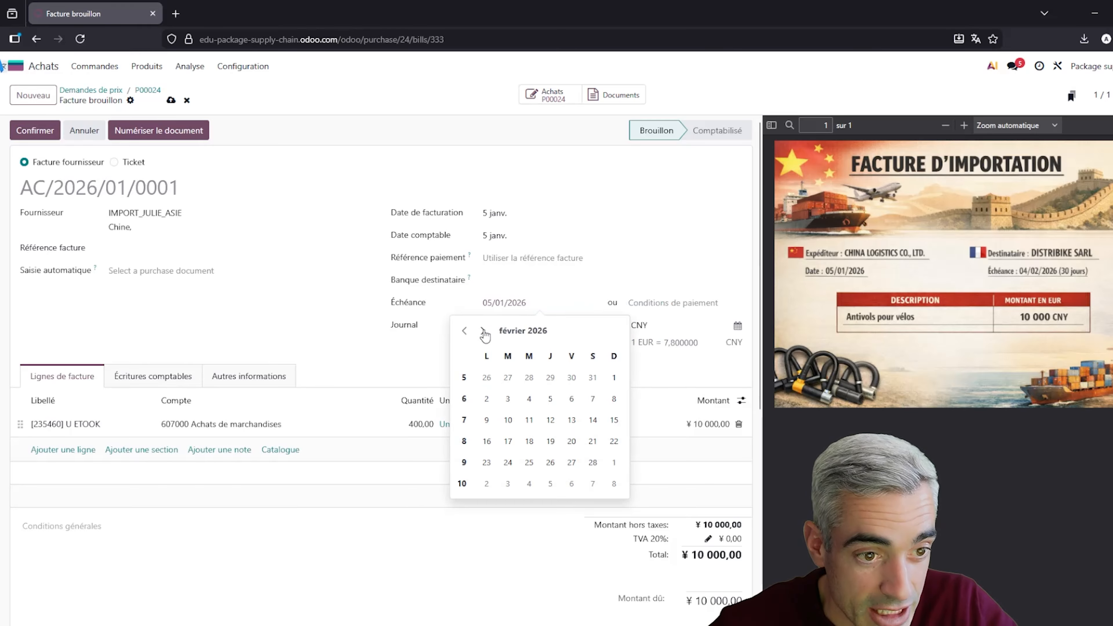
click(529, 398)
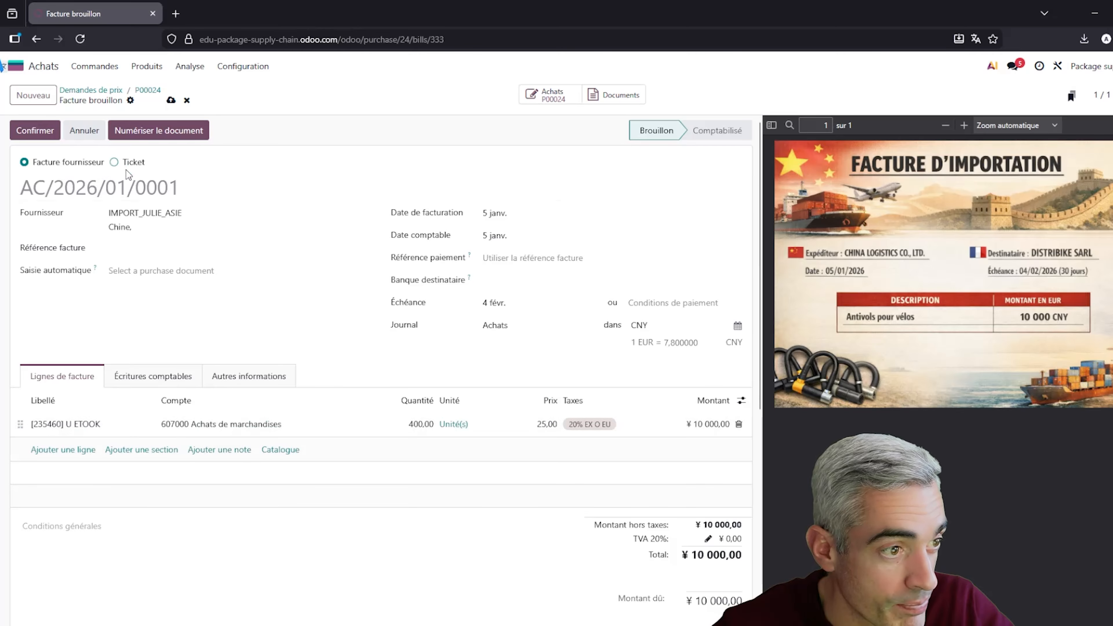
Enter "test" as the bill reference and confirm the supplier bill
click(134, 245)
text(test)
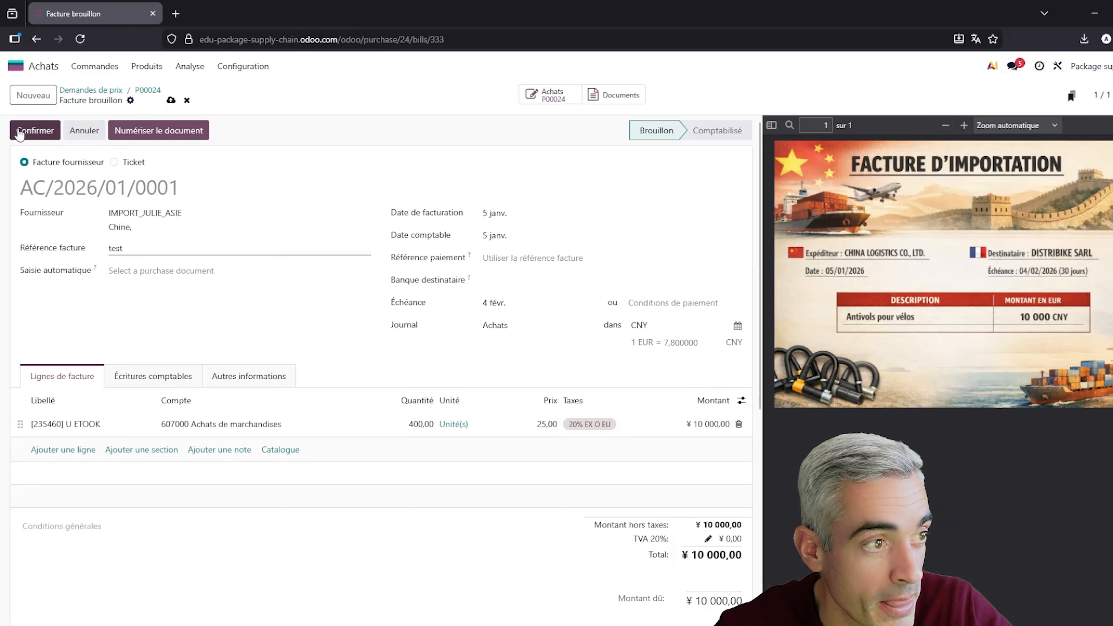
click(40, 134)
Find the U ETOOK product in the purchase products list and open its record
click(147, 66)
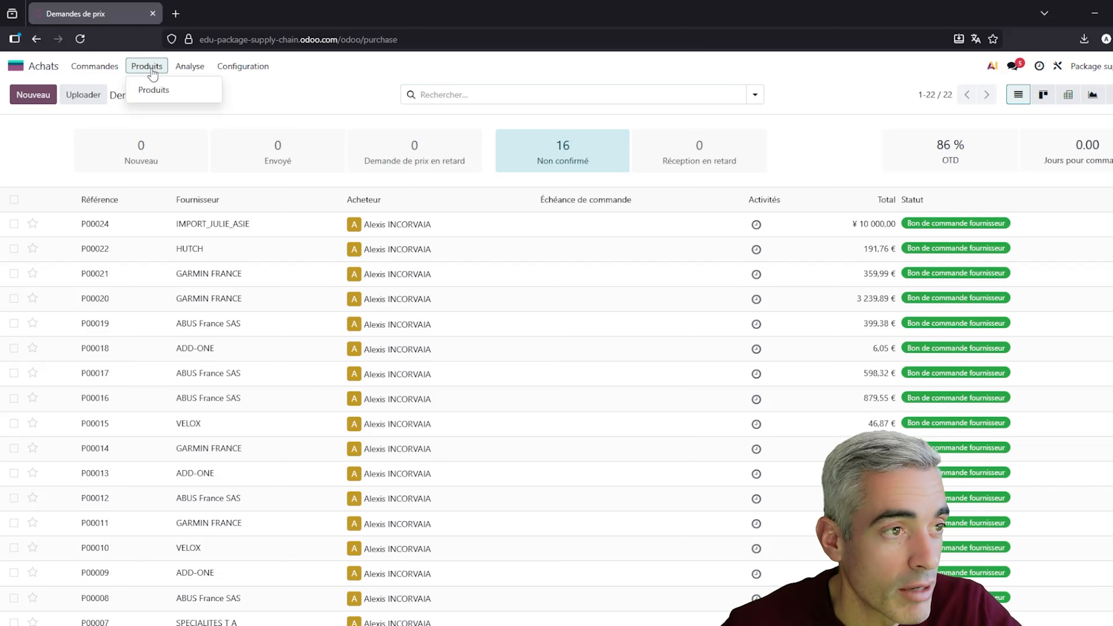
click(173, 90)
scroll(469, 299, down, 3)
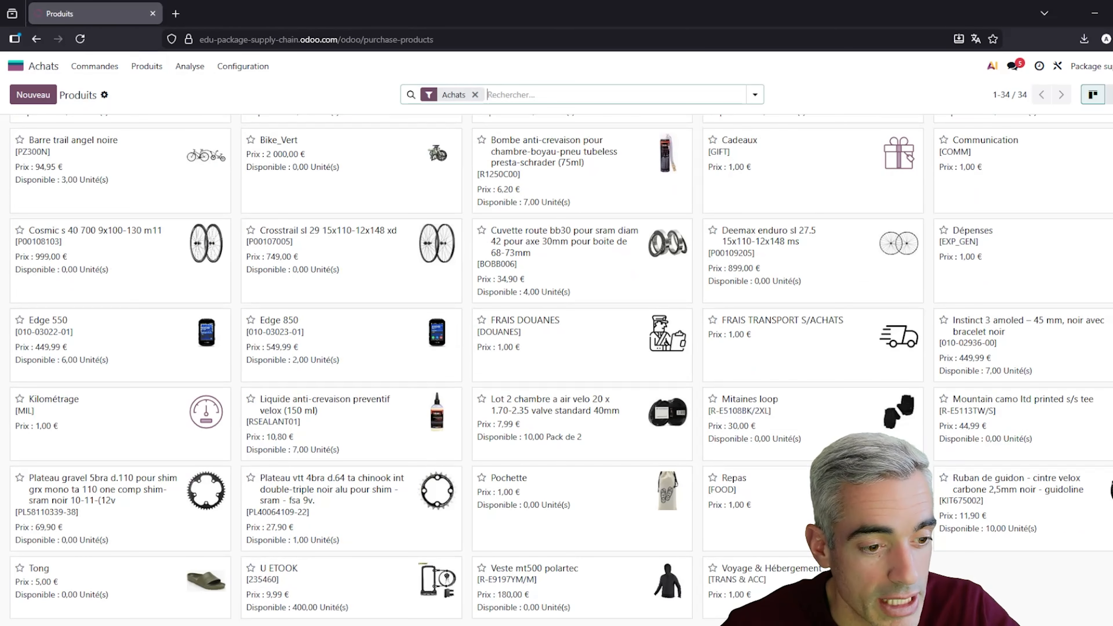
click(328, 599)
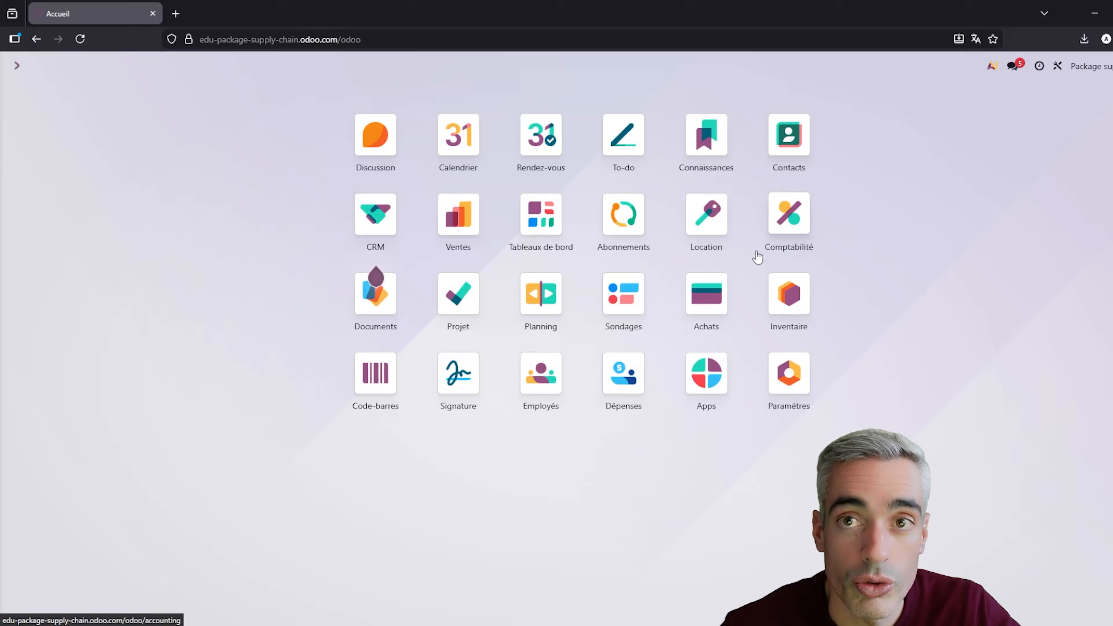
Create a new request for quotation in the Achats app with IMPORT_JULIE_ASIE as the supplier
click(699, 302)
click(22, 98)
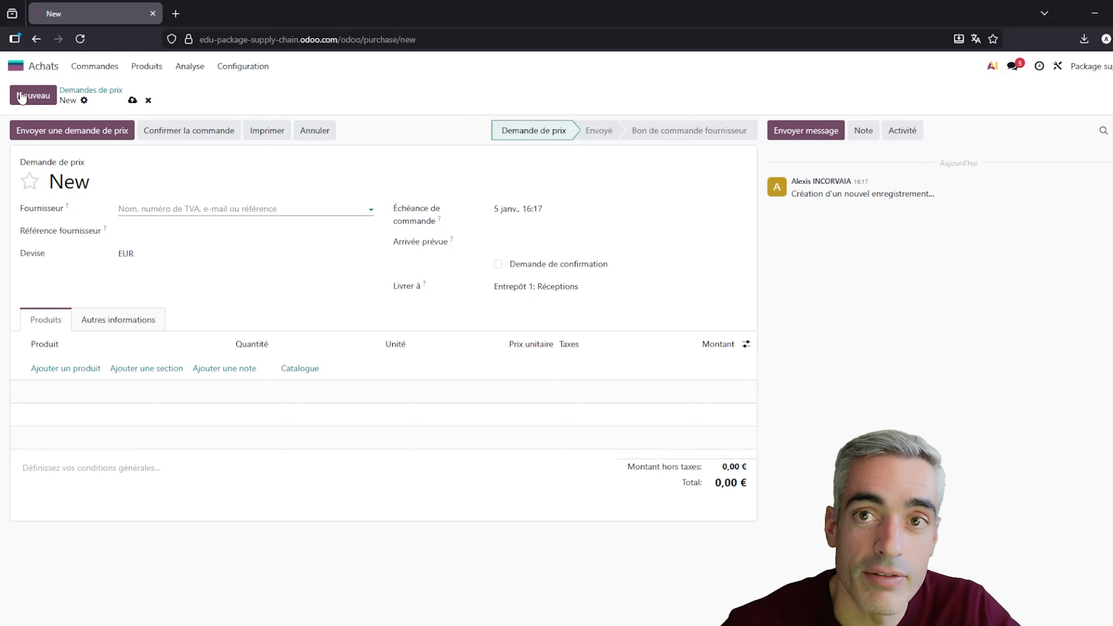
click(176, 209)
text(im)
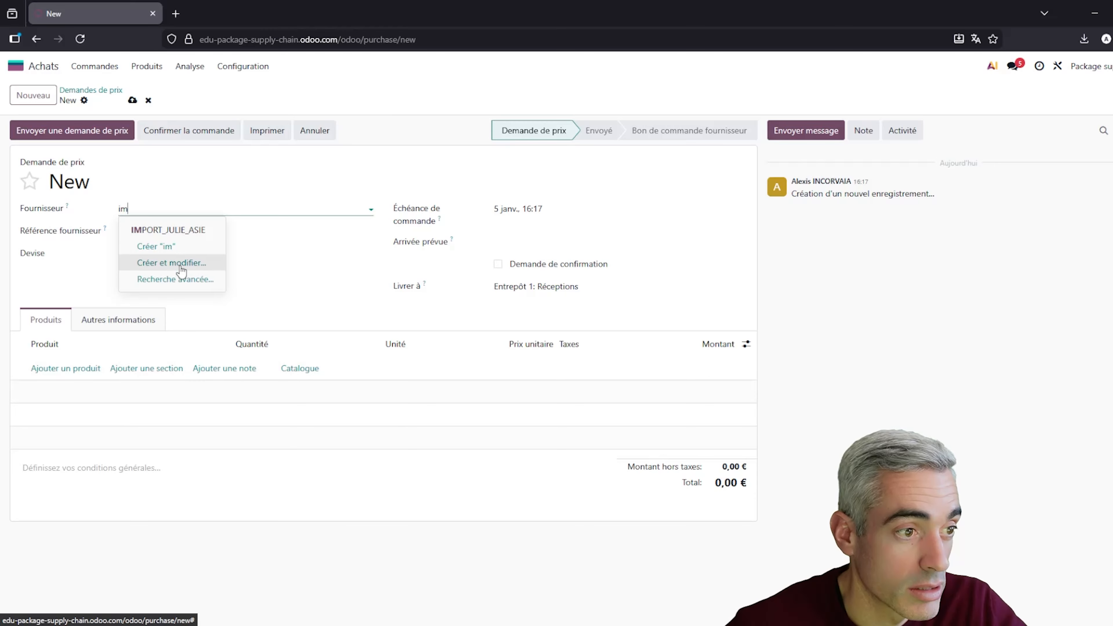
click(179, 233)
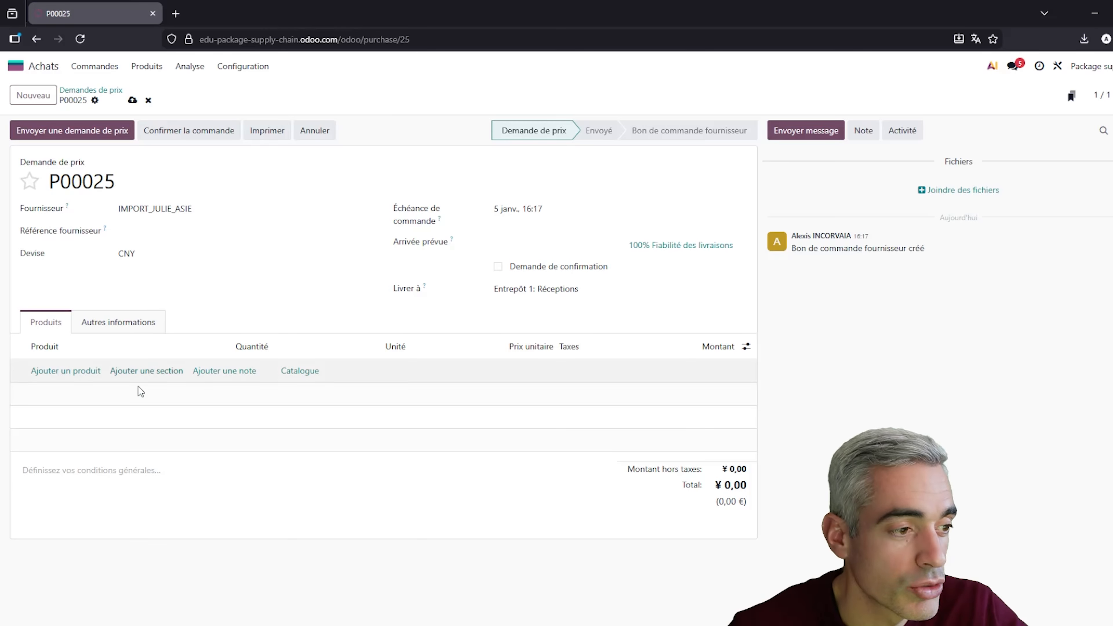
Add a product line for FRAIS TRANSPORT S/ACHATS with a unit price of 6240
click(71, 371)
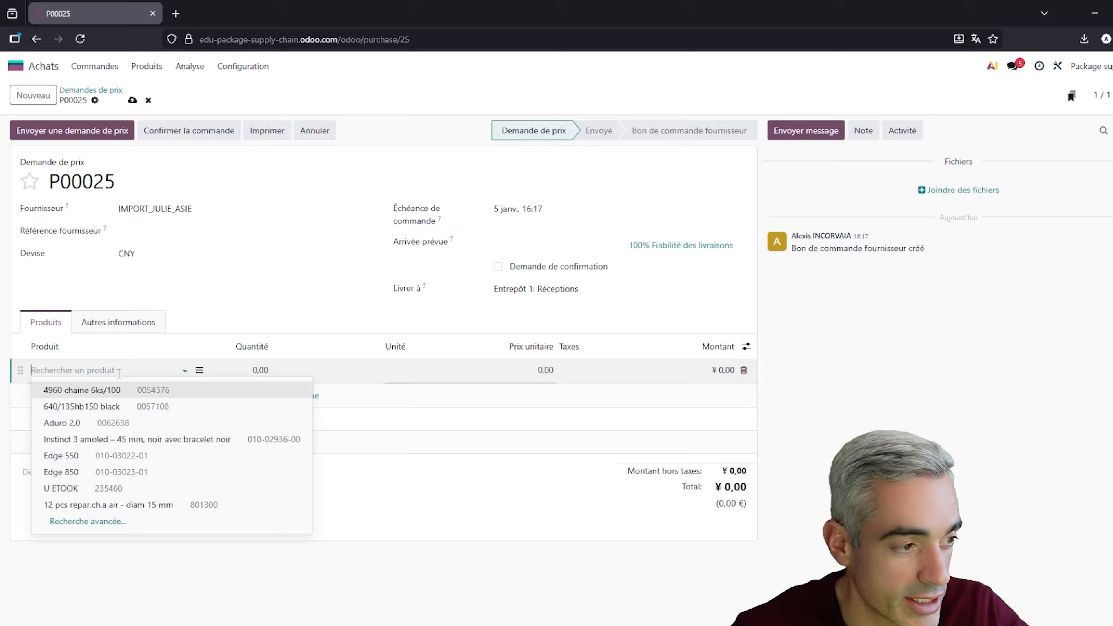
text(fai)
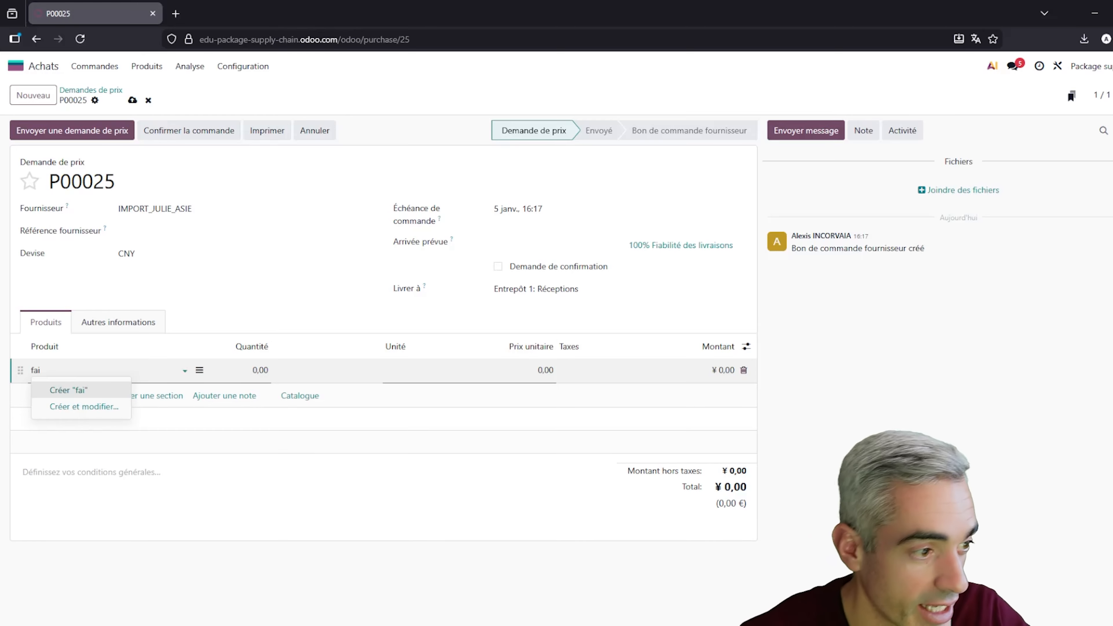
key(BackSpace)
key(BackSpace)
text(r)
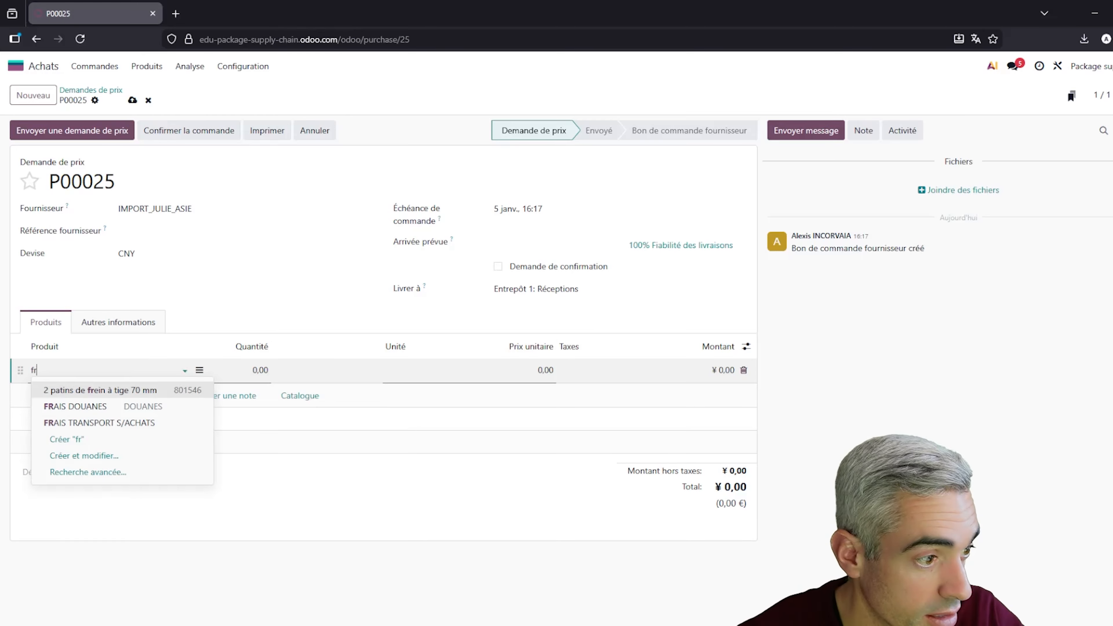
click(132, 423)
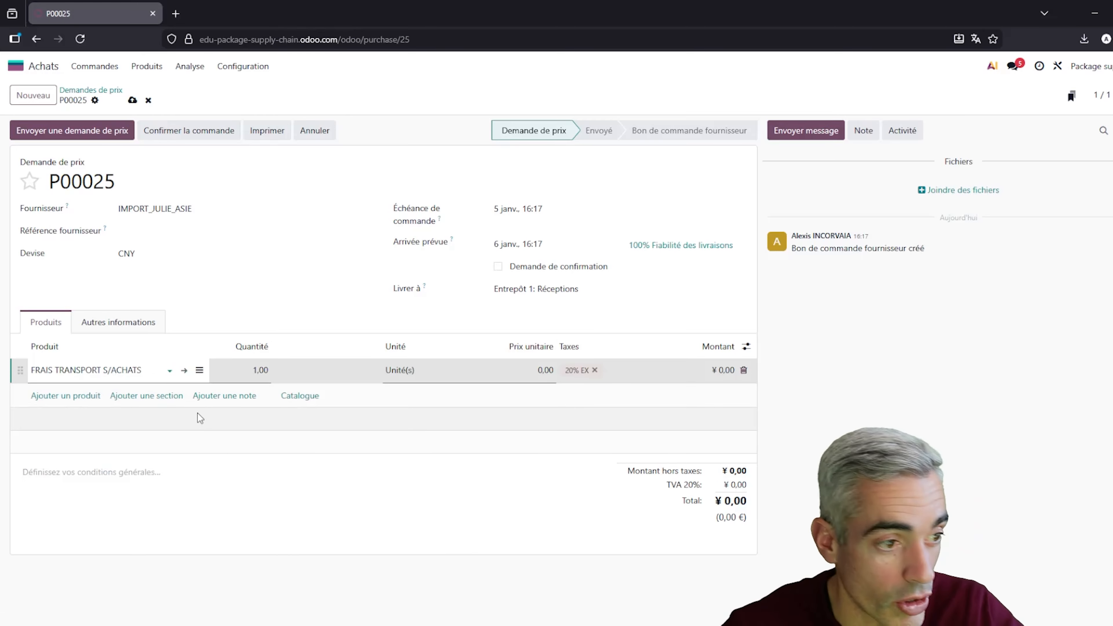
click(233, 372)
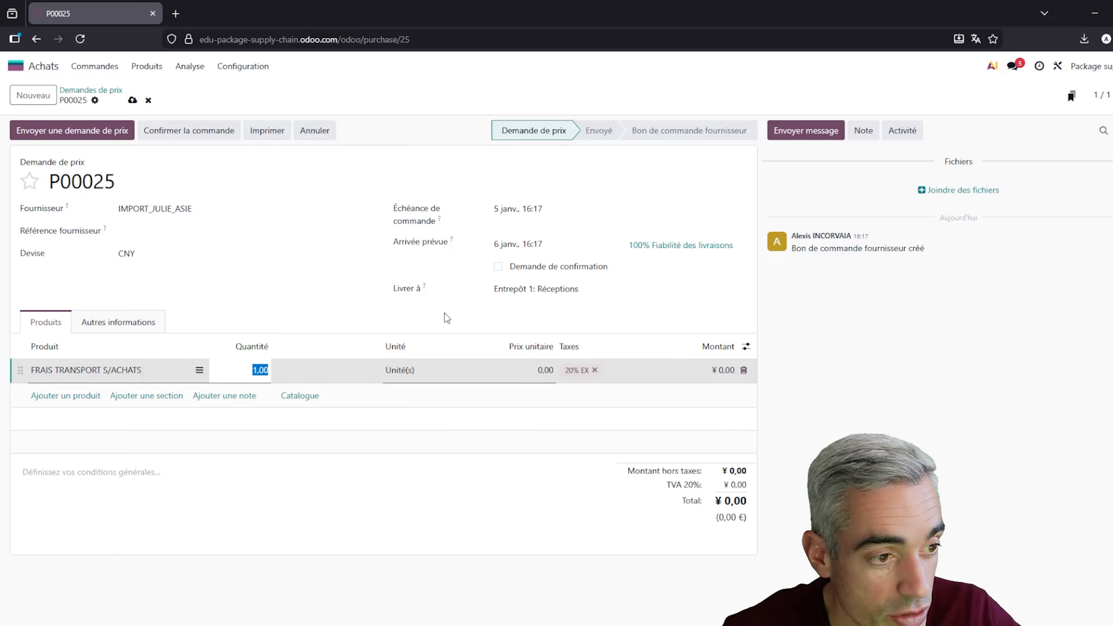
click(602, 625)
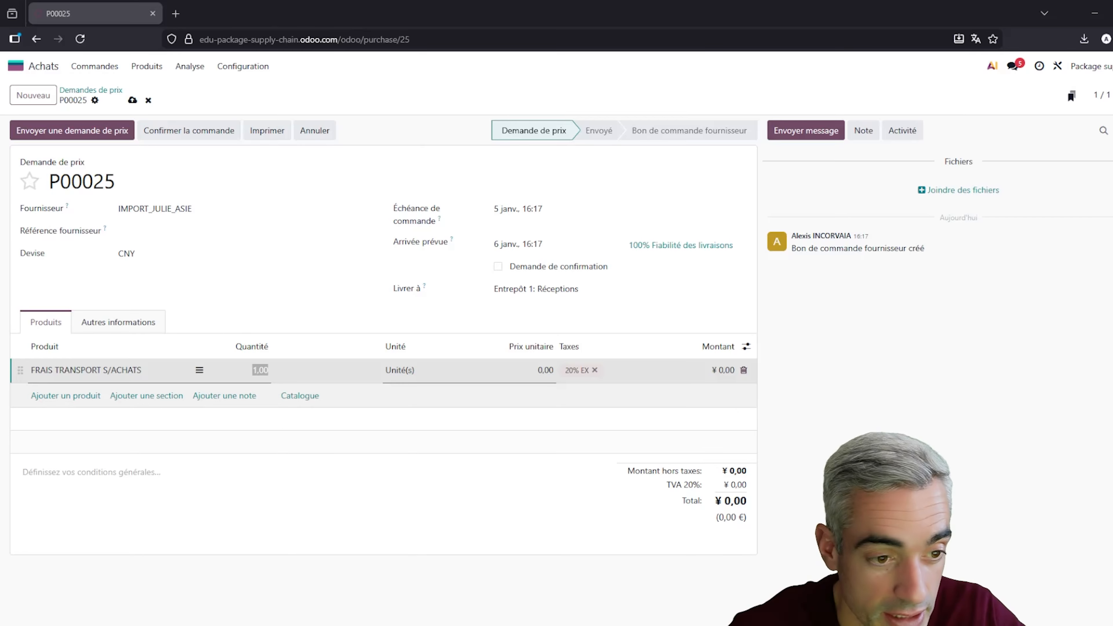
click(543, 370)
text(6240)
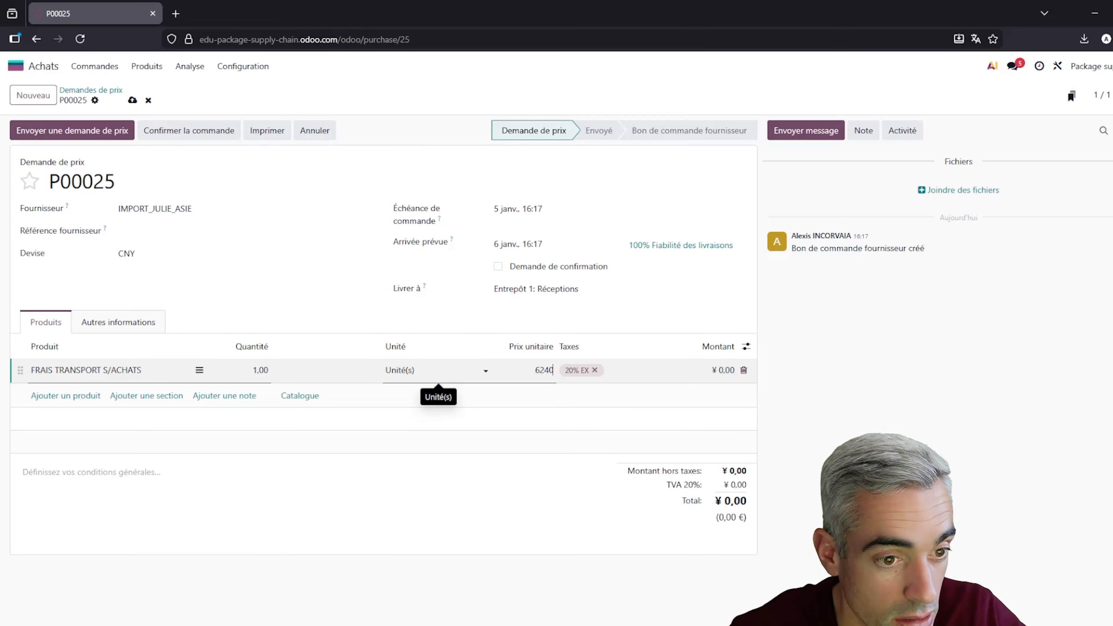
Add a second product line for FRAIS DOUANES with a unit price of 13260
click(74, 396)
text(frais)
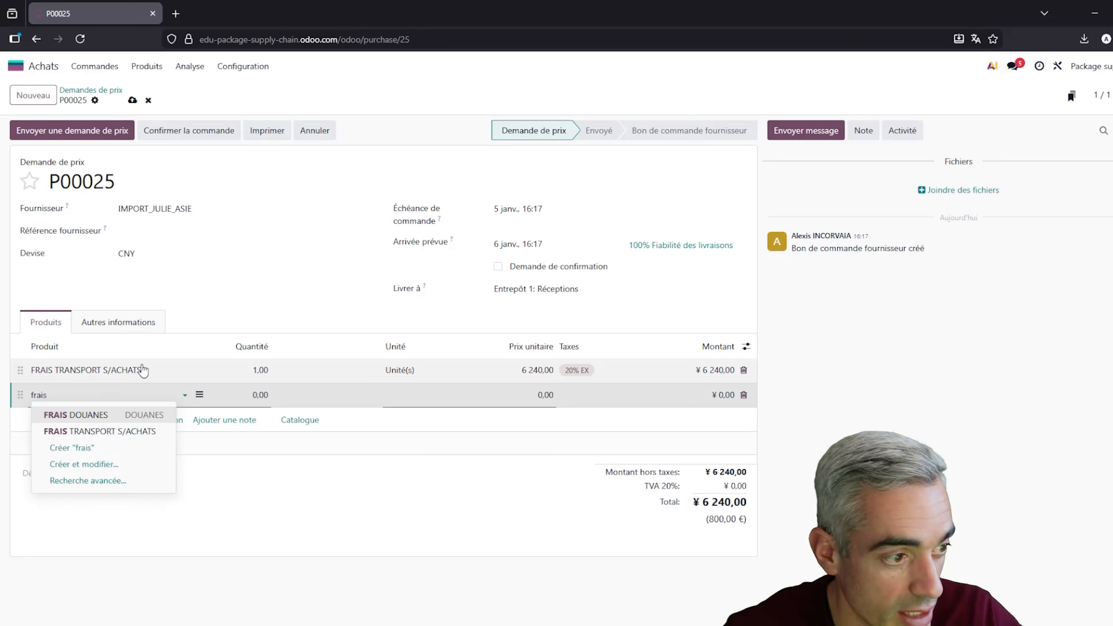
click(111, 415)
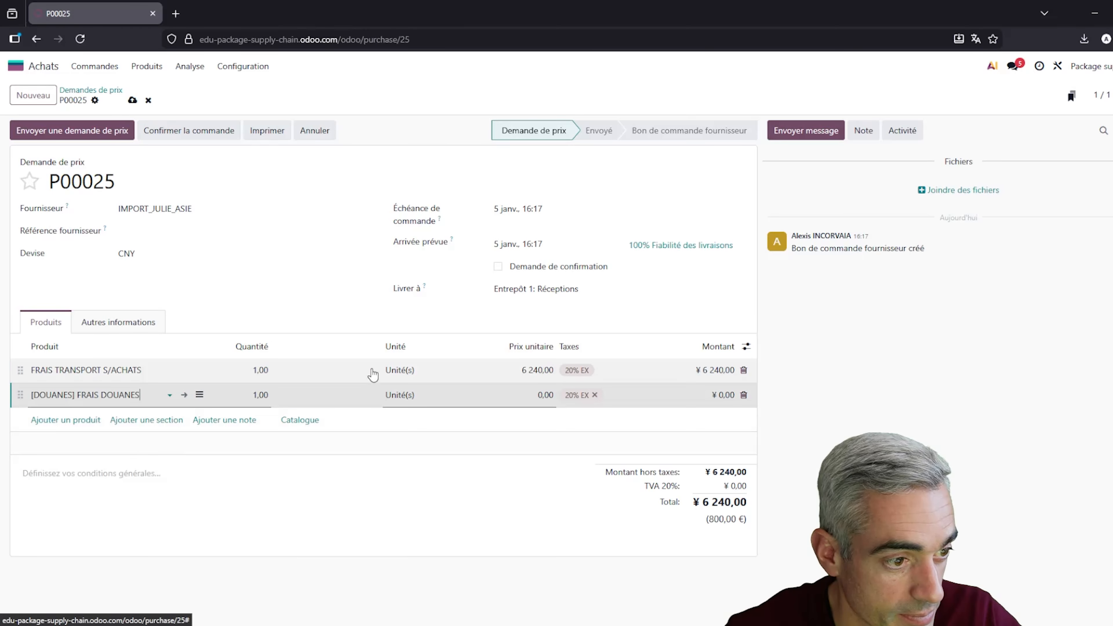
click(514, 398)
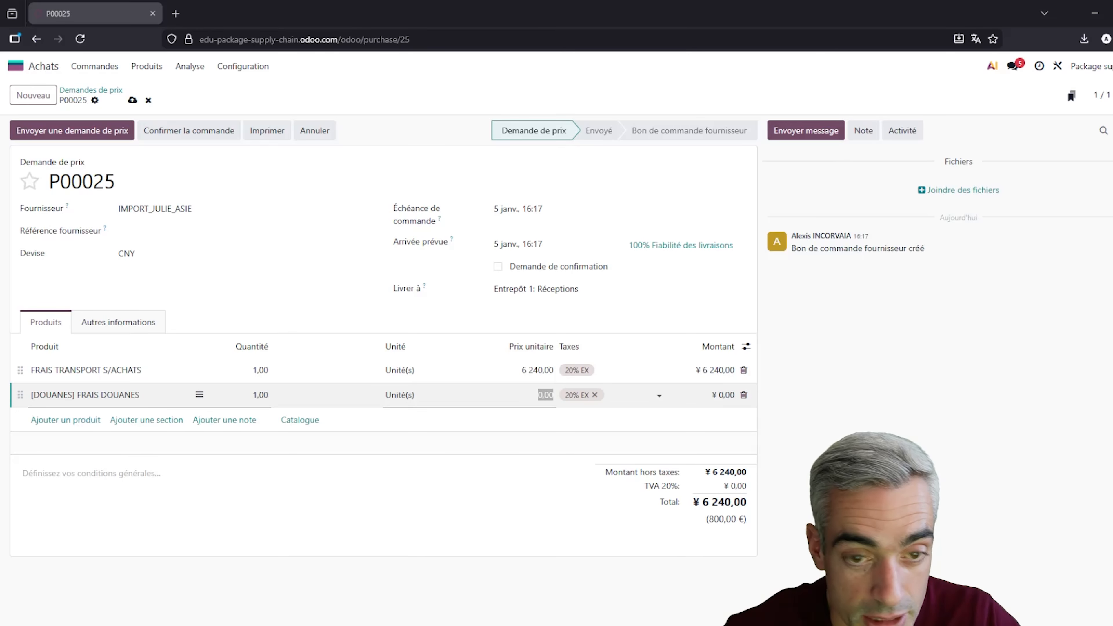
click(538, 395)
text(1326)
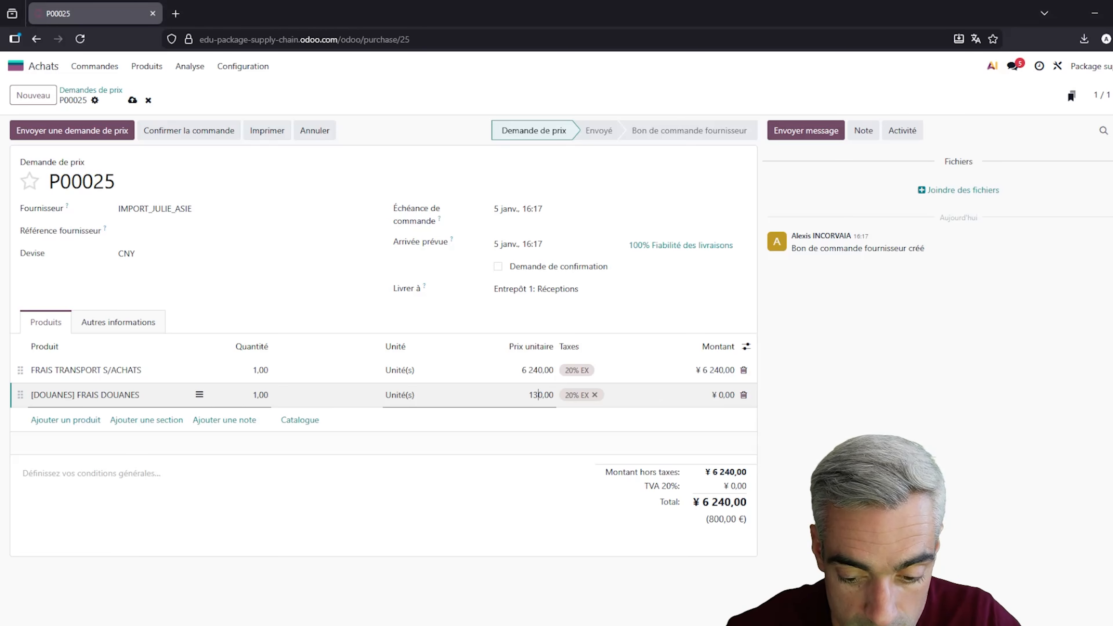
click(526, 442)
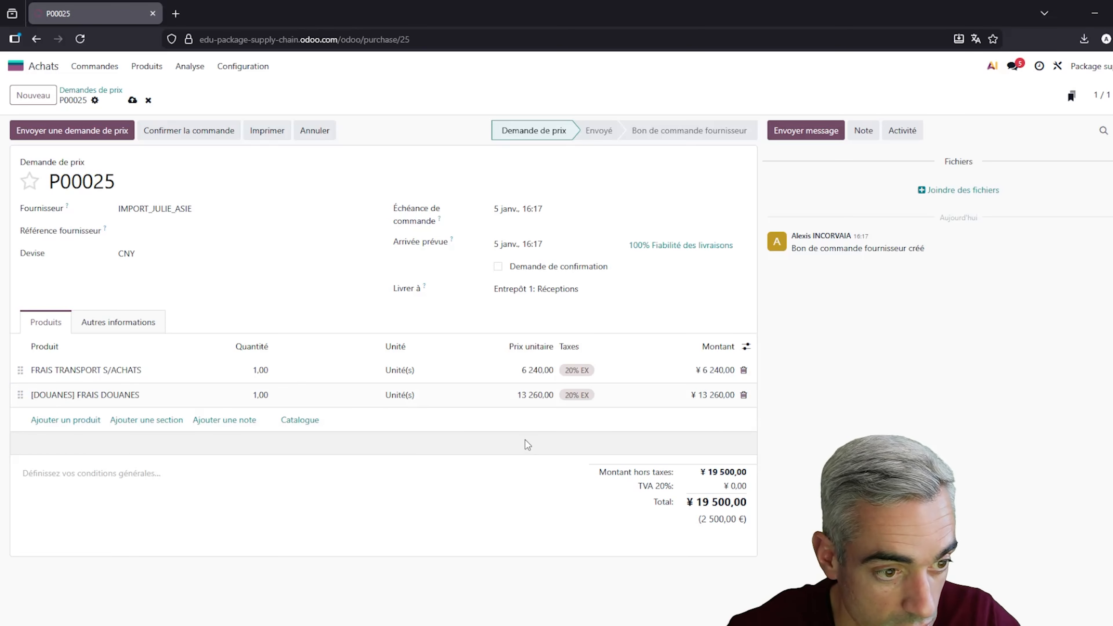
Confirm the transport and customs order and load the import cost invoice as its supplier bill
click(192, 132)
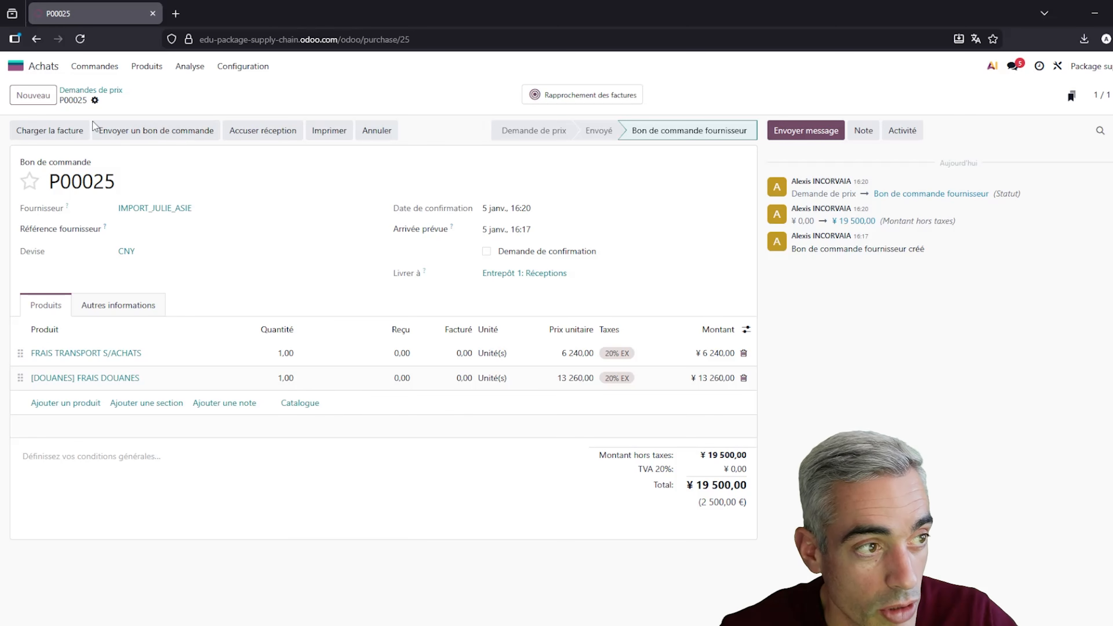
click(56, 140)
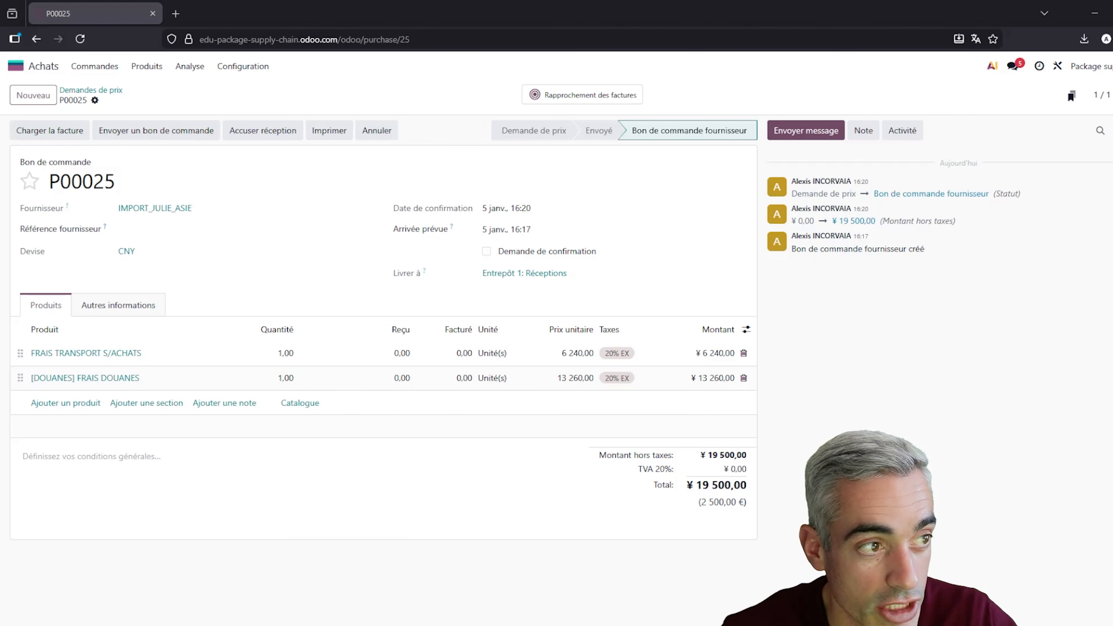
double_click(551, 259)
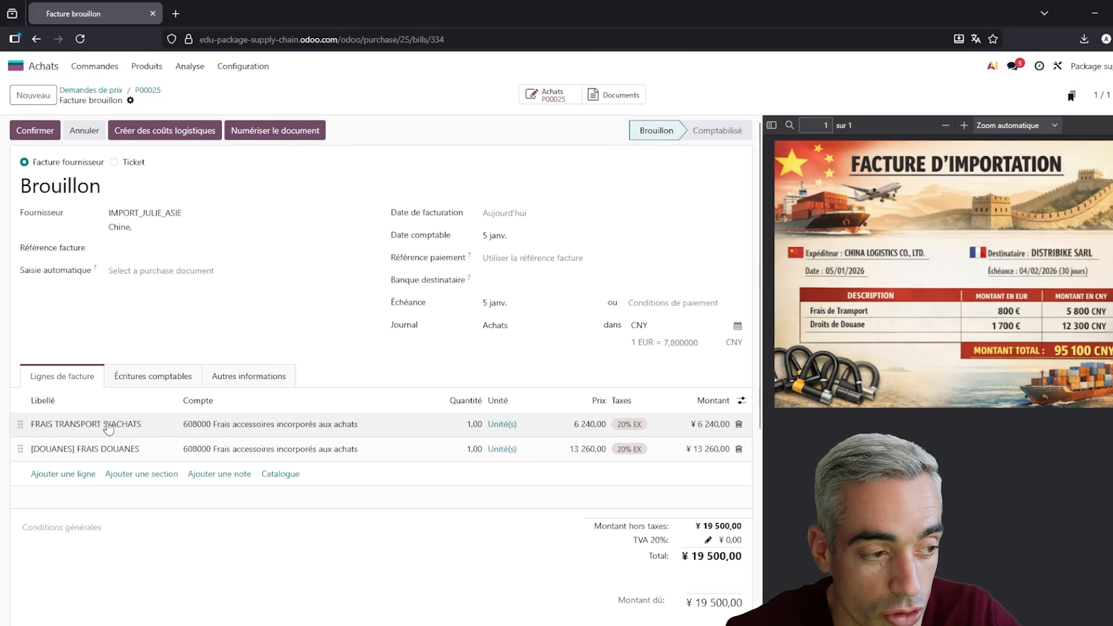
Set the transport and customs bill's invoice date to 5 January 2026 and its due date to 4 February 2026
click(504, 213)
click(560, 311)
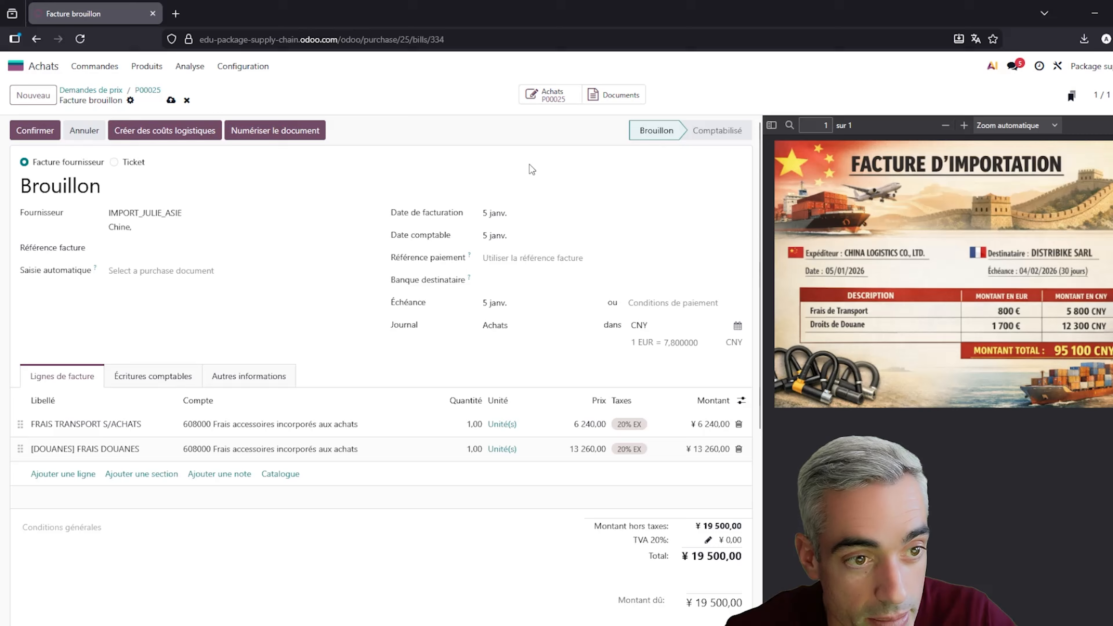
click(515, 242)
click(557, 197)
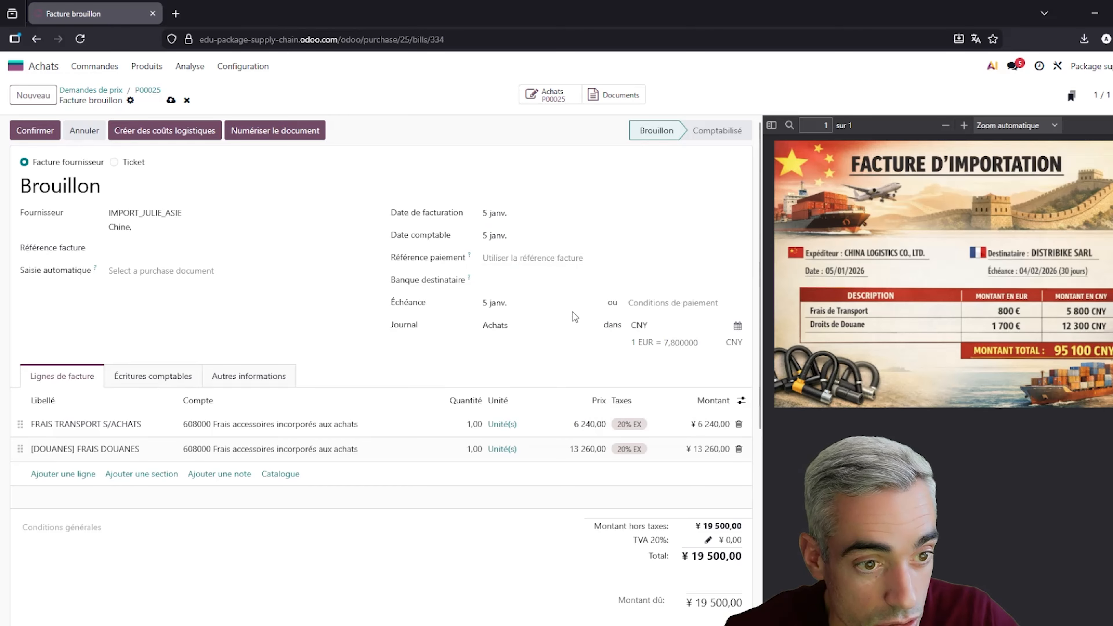
click(529, 307)
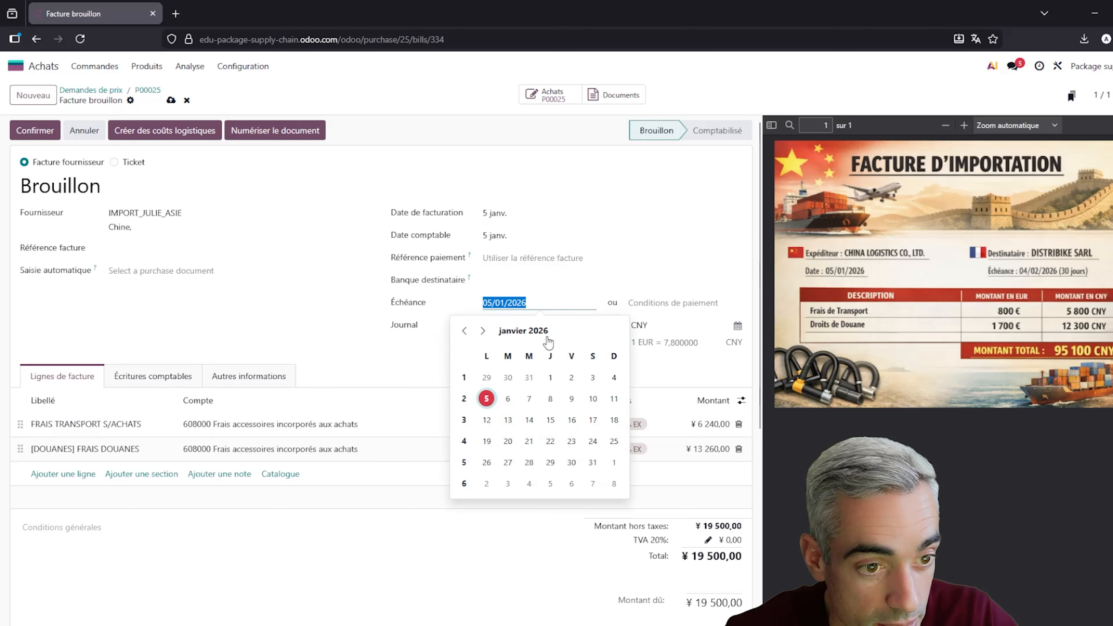
click(483, 331)
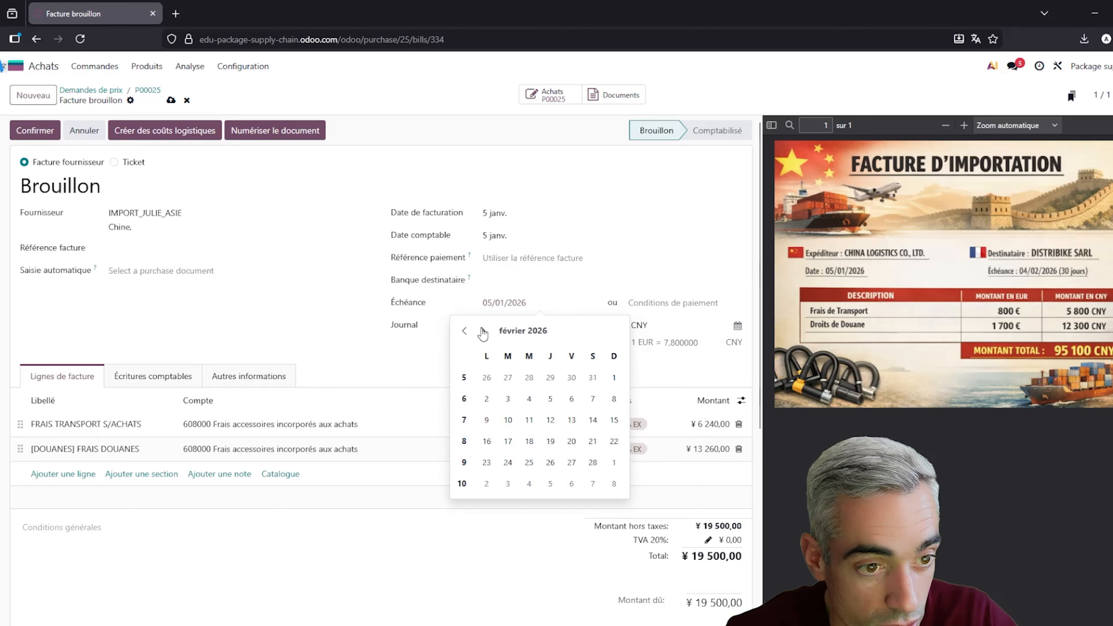
click(529, 399)
Set the transport and customs bill's reference to test1 and create landed costs from that bill
click(119, 254)
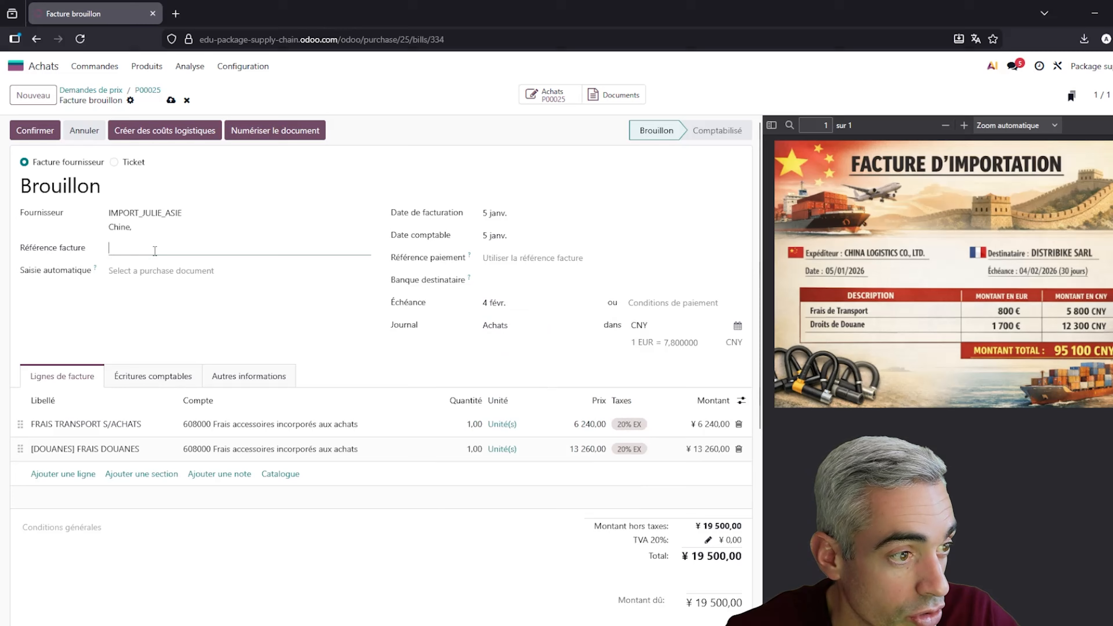
text(test1)
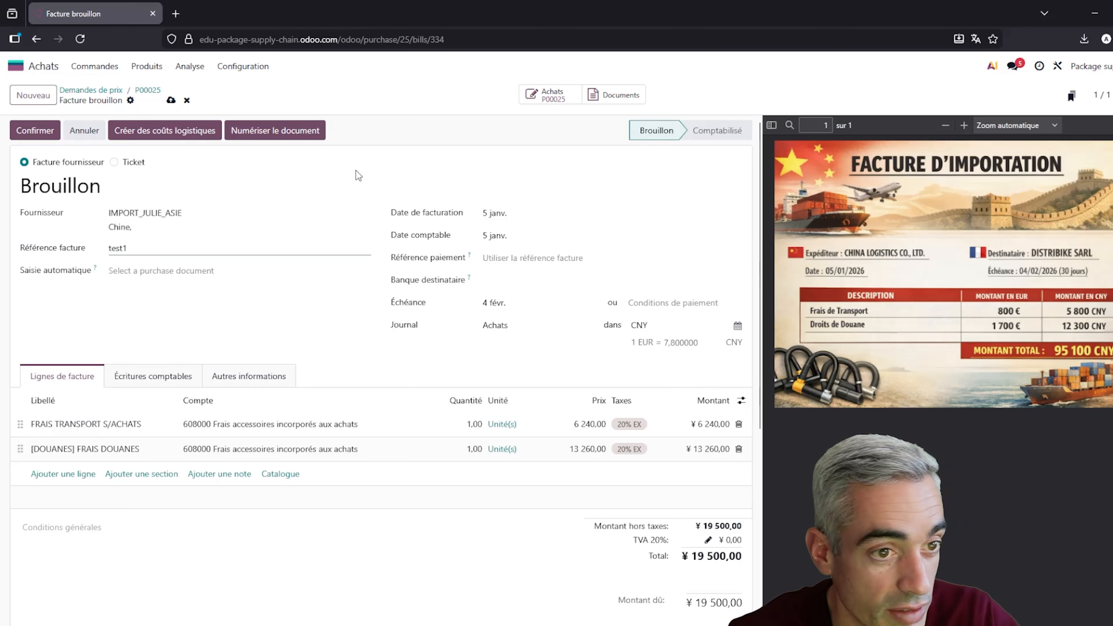
click(173, 132)
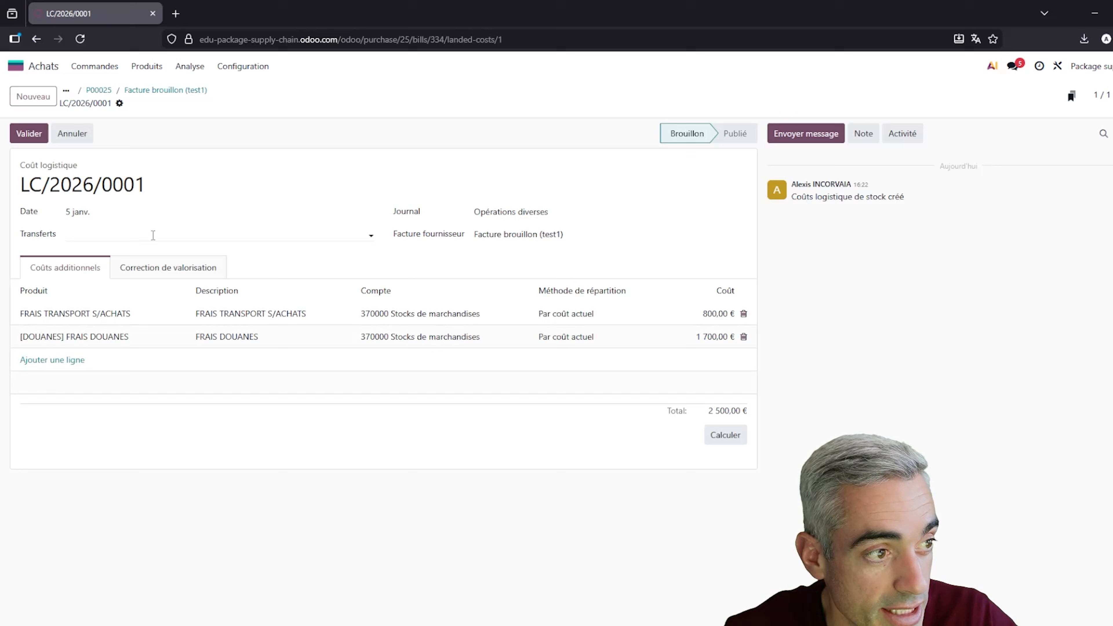
Link transfer WH1/IN/00032 to the landed cost and validate it
click(117, 236)
click(194, 181)
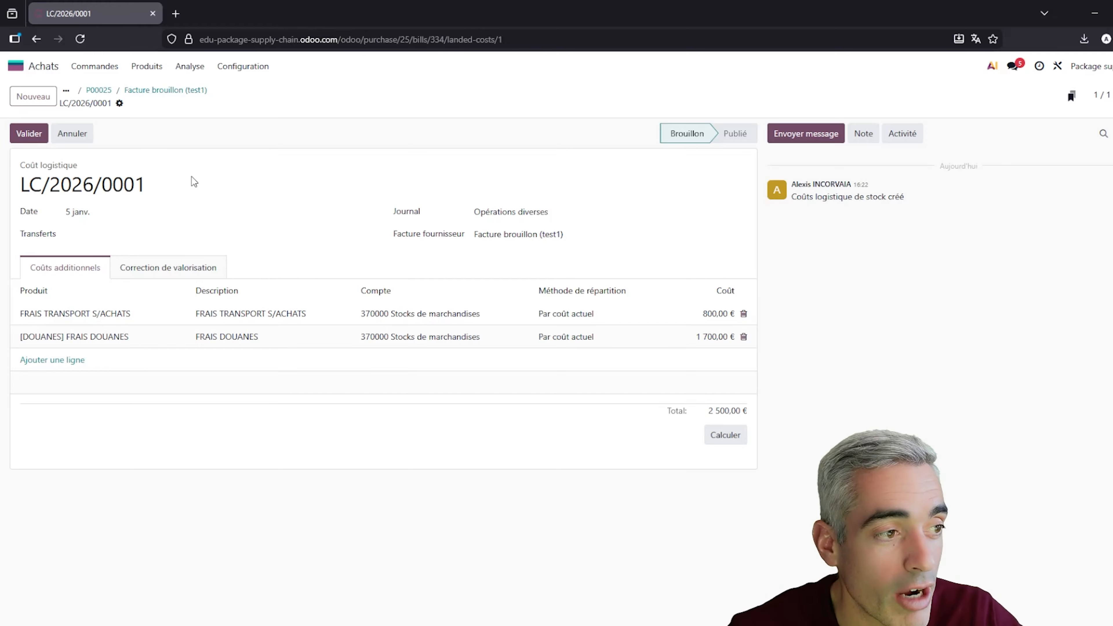
click(120, 236)
text(WH1/IN/00032)
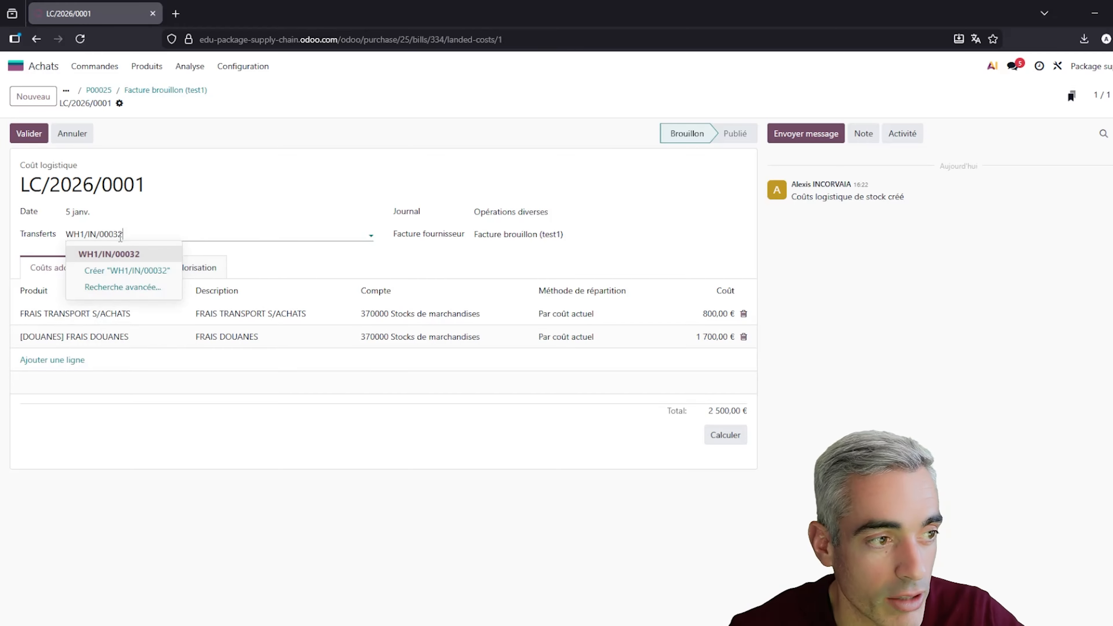
click(109, 252)
click(31, 135)
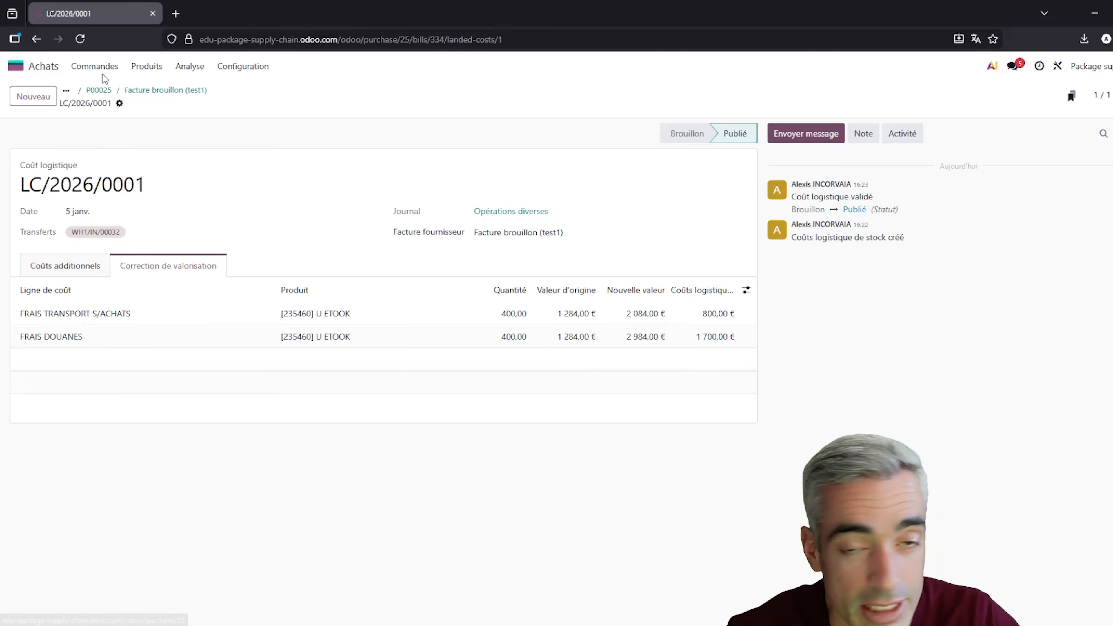
Open the U ETOOK product record from the purchase products list to check its cost
click(147, 66)
click(175, 93)
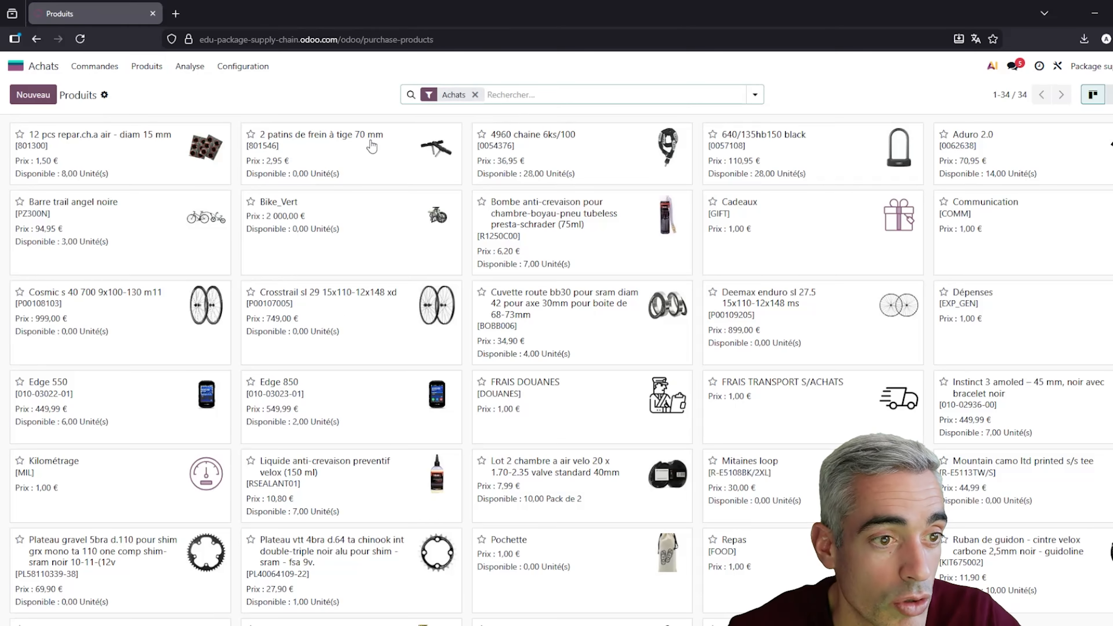
scroll(455, 460, down, 2)
click(422, 592)
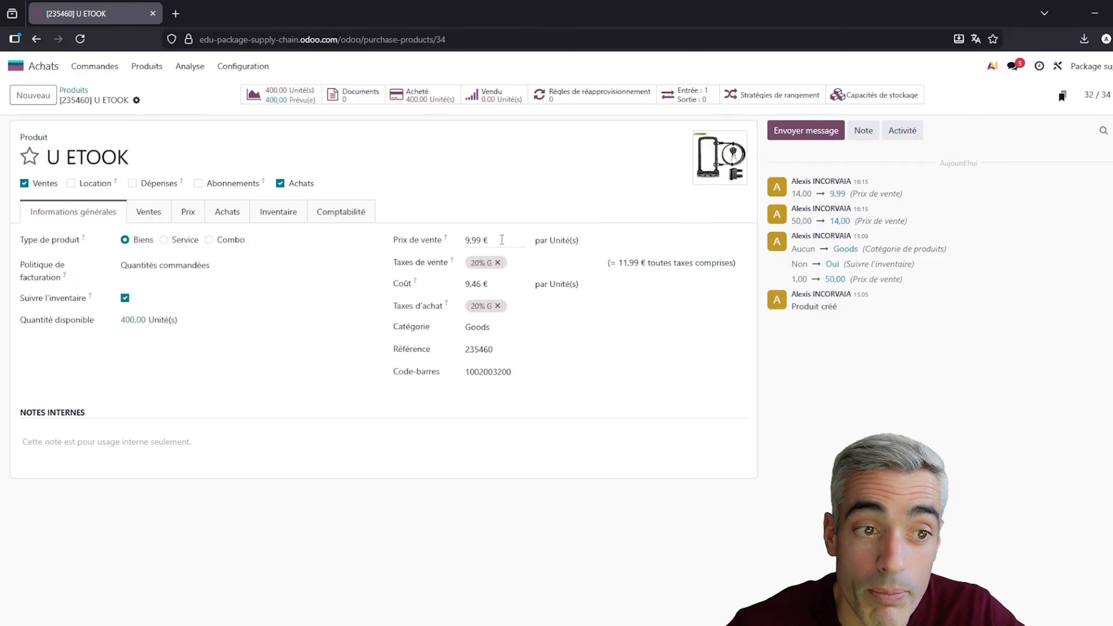
Switch to the Ventes app and start a new quotation with the customer filled in
click(16, 66)
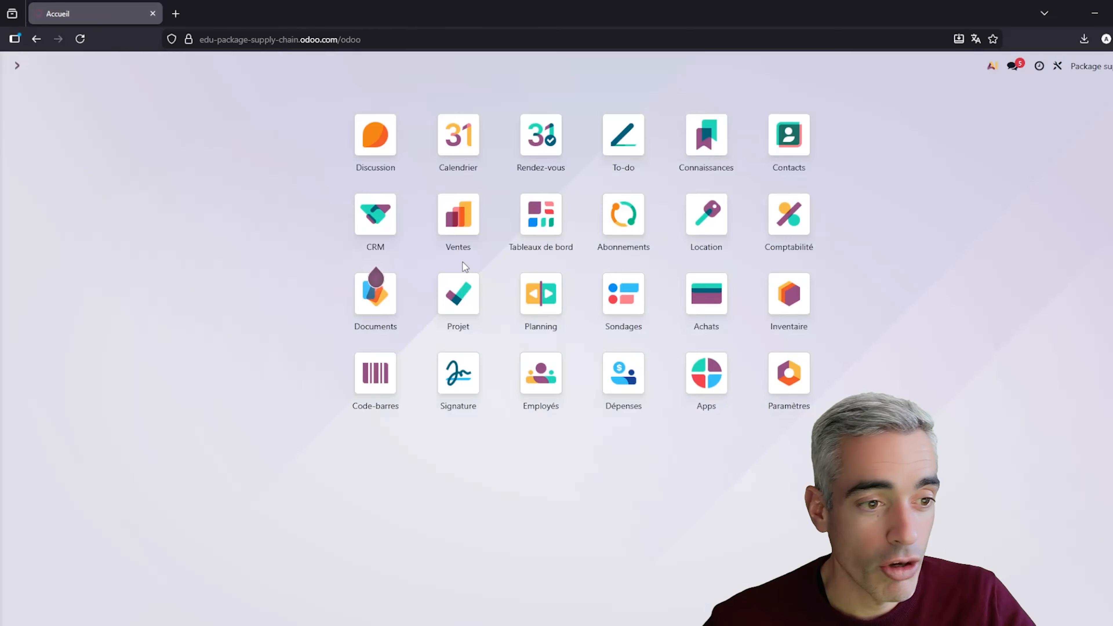
text(vent)
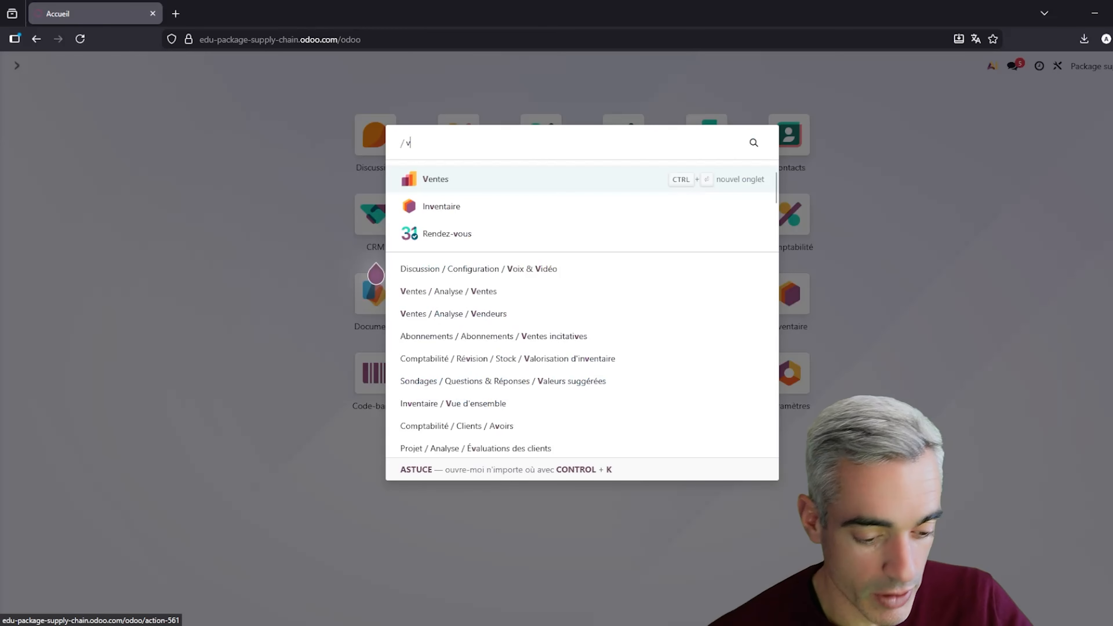
click(546, 163)
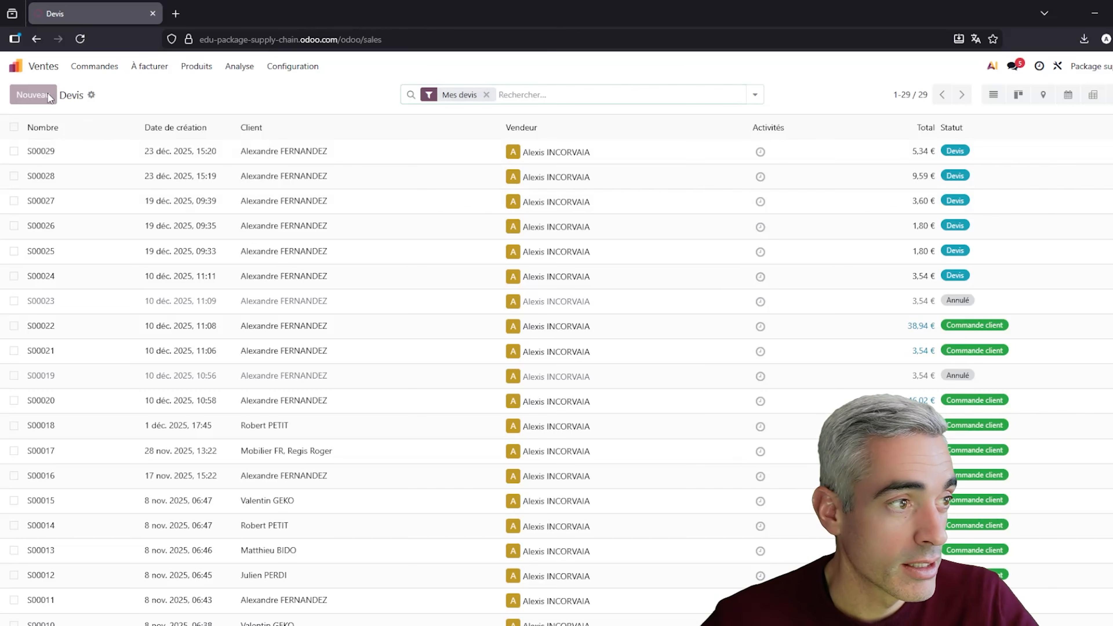
click(31, 93)
click(208, 195)
click(158, 222)
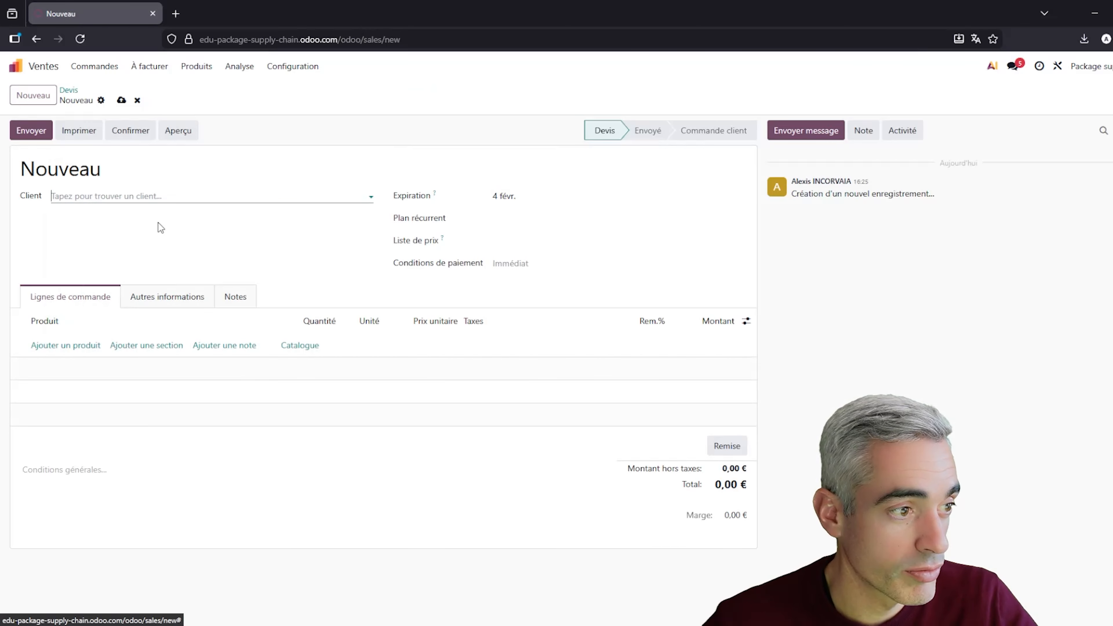
Add one U ETOOK from the product catalogue to the quotation and return to the quotation
click(319, 346)
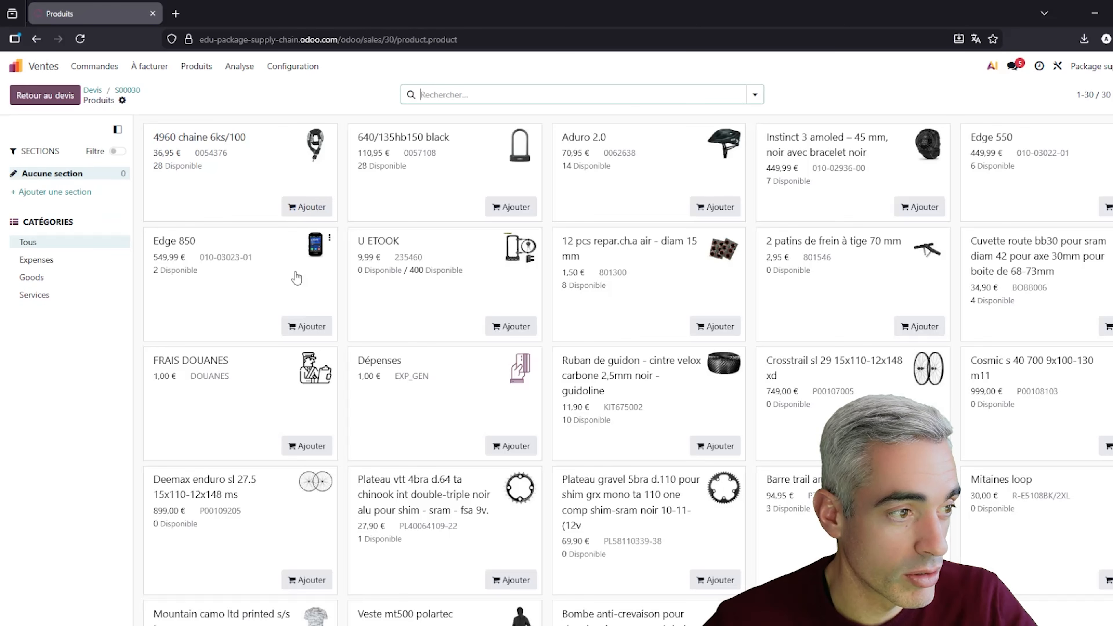
scroll(661, 519, down, 4)
scroll(661, 520, up, 5)
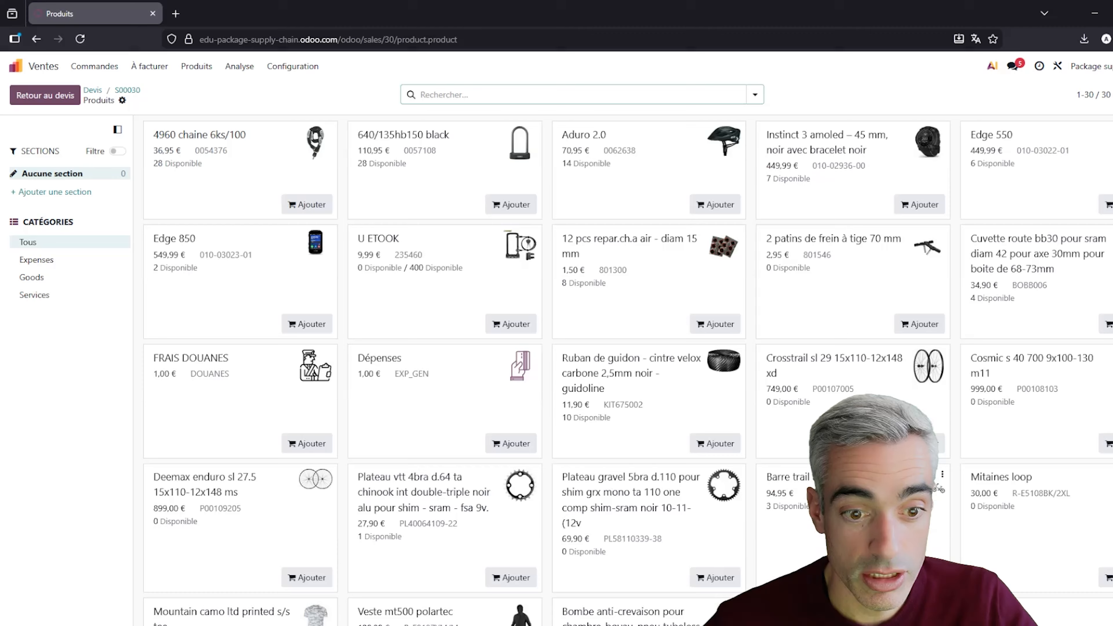
click(510, 326)
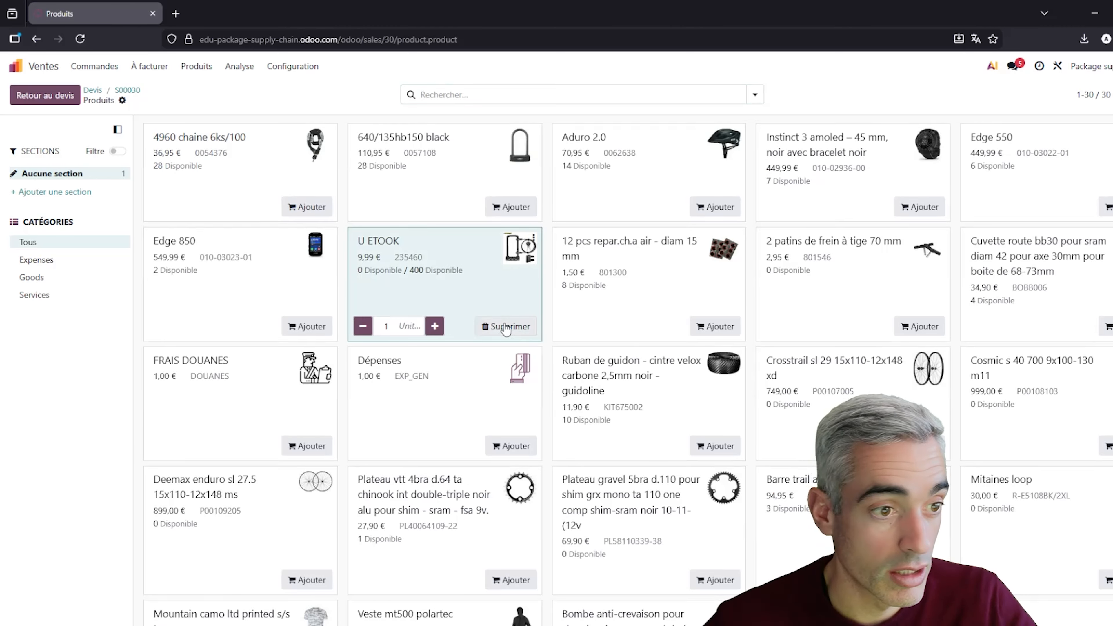
click(52, 99)
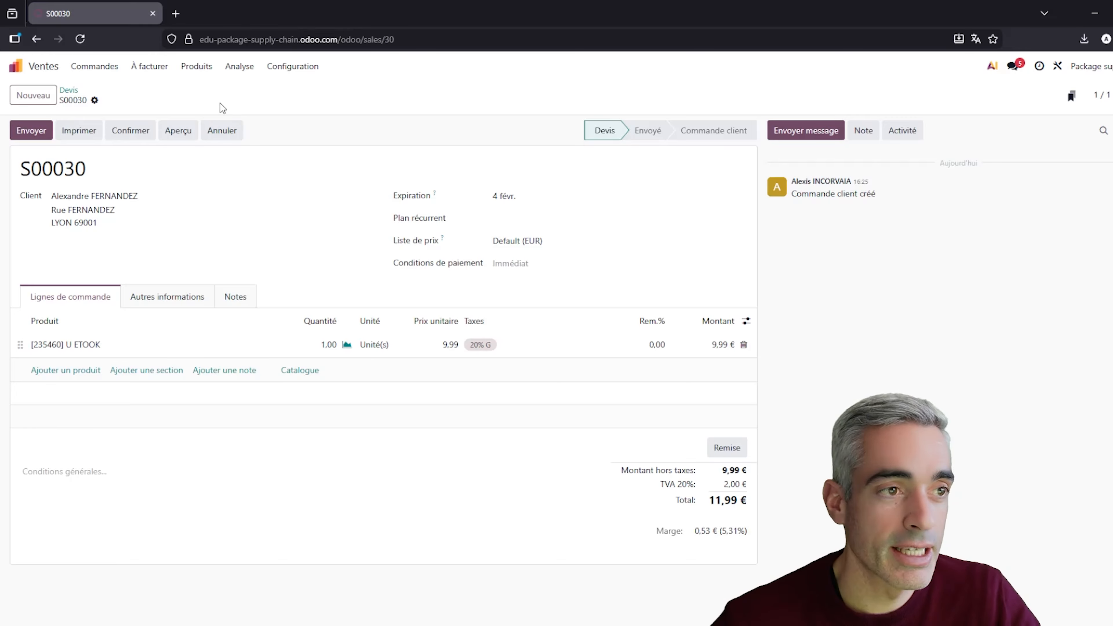
Search the settings for "cout" to check the inventory landed costs option and its default journal, and save the settings
click(302, 68)
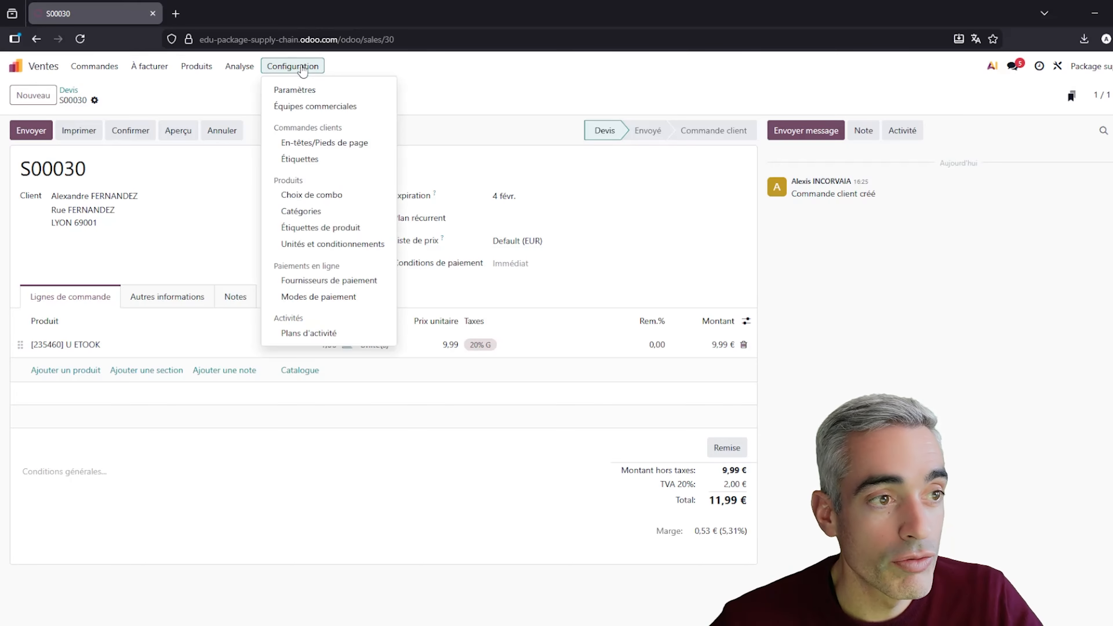
click(295, 89)
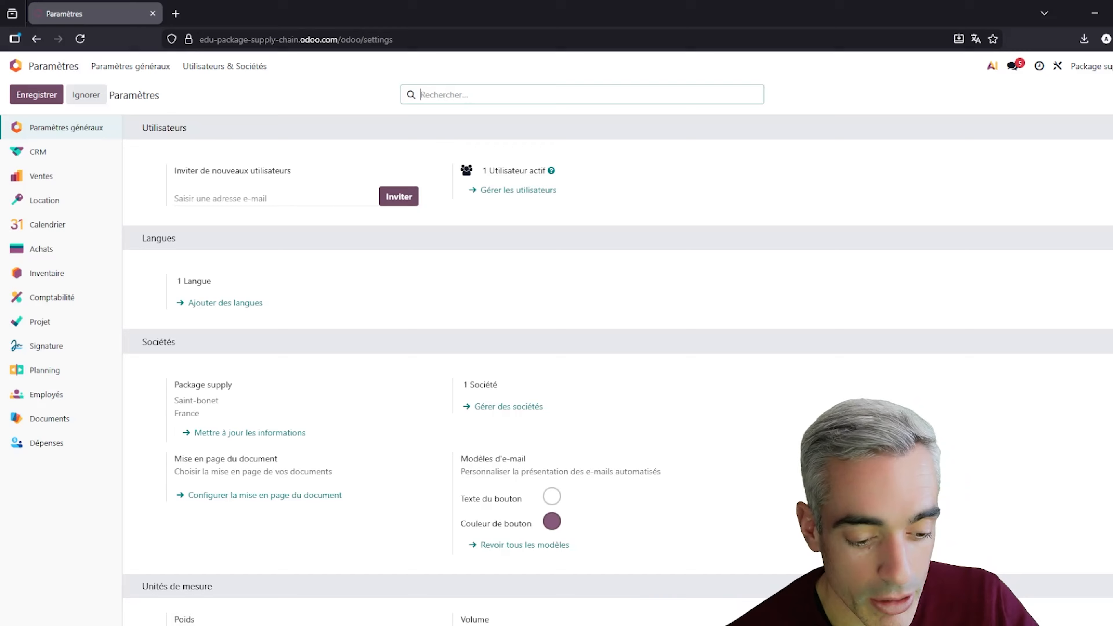
text(couty)
key(BackSpace)
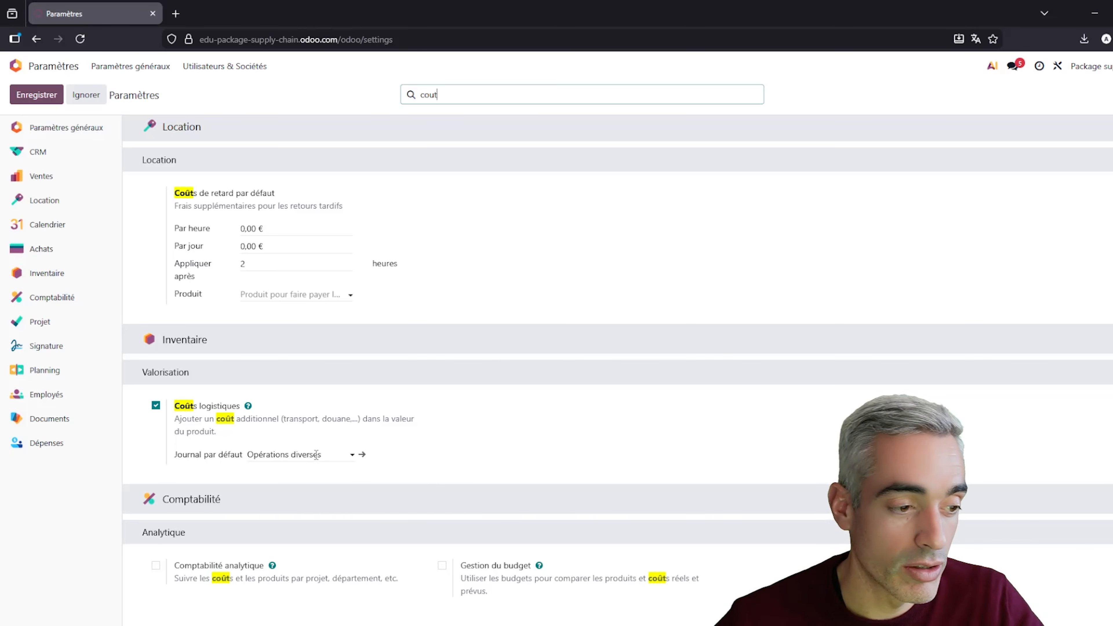
mouse_move(316, 455)
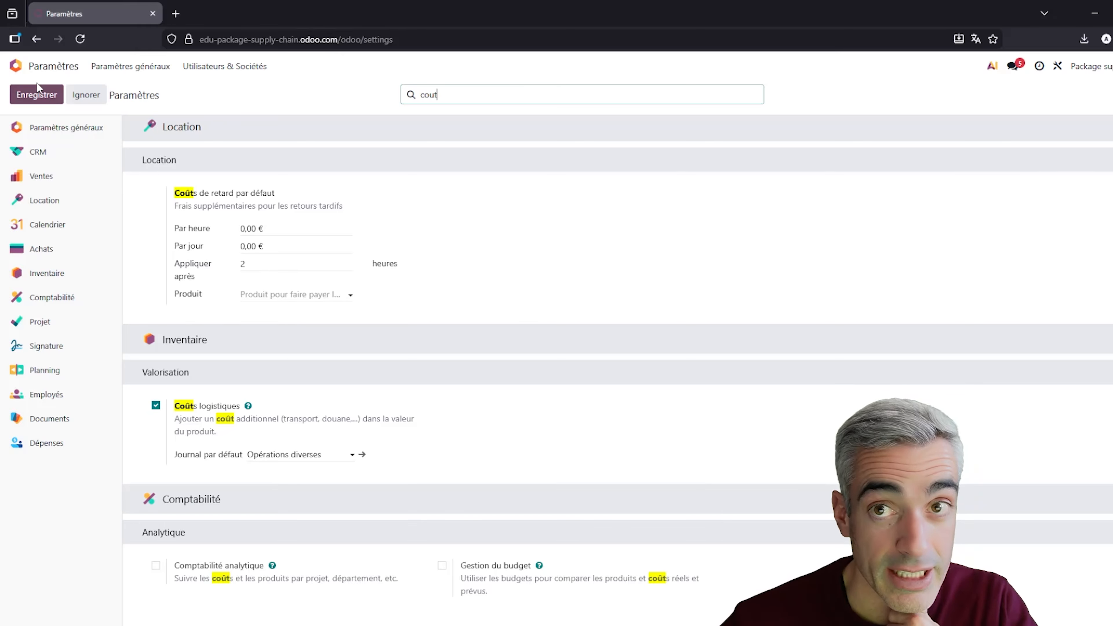
click(36, 93)
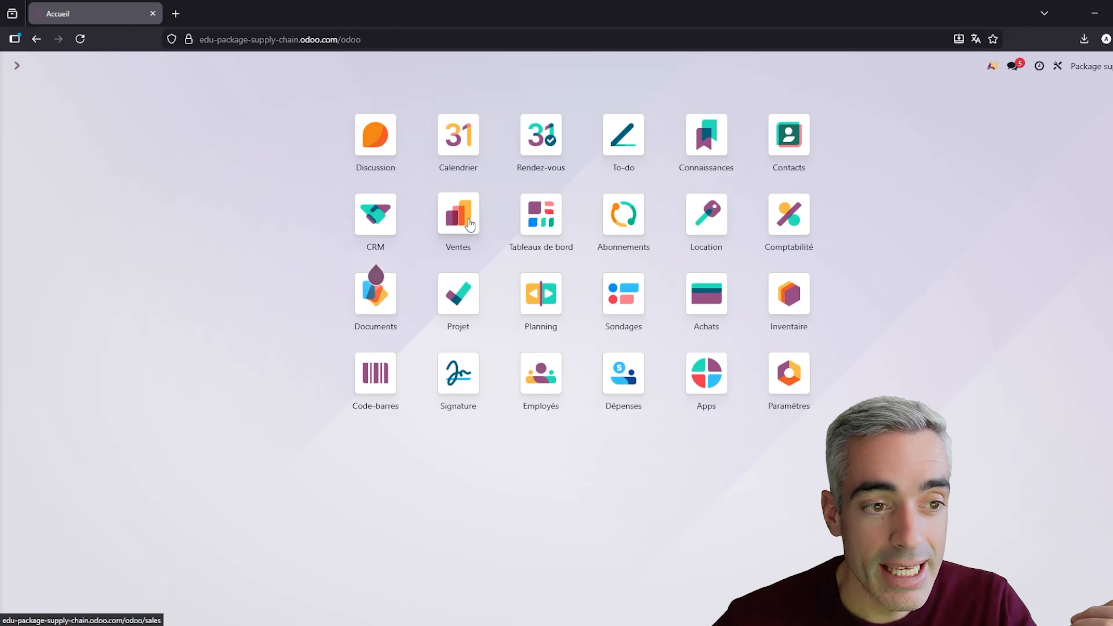
Switch to the Achats app and list all products without the Achats filter
click(707, 294)
click(151, 71)
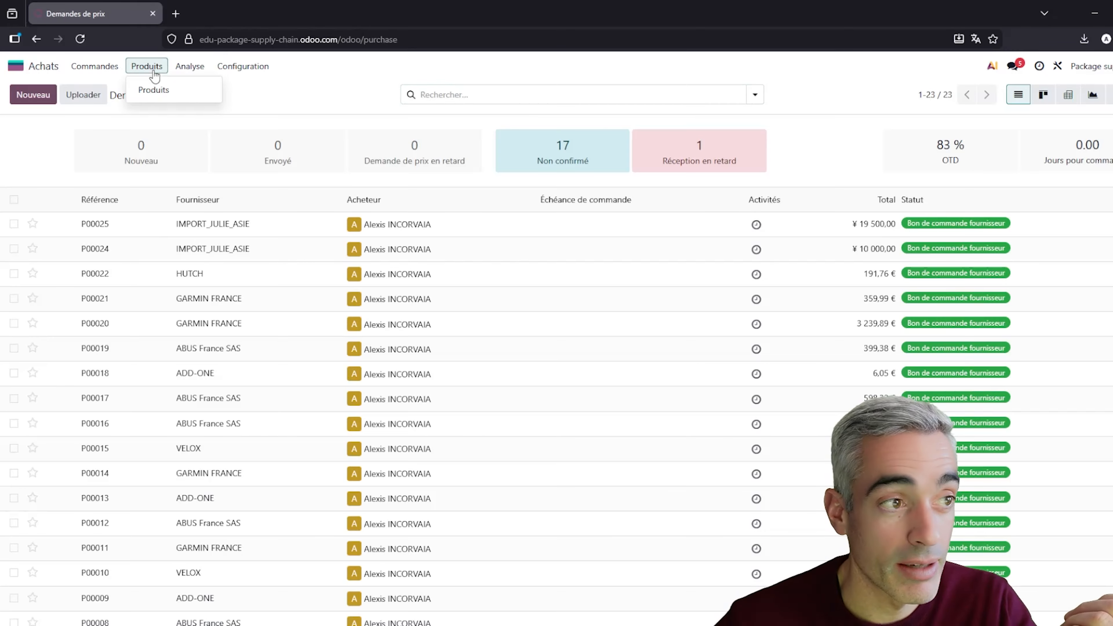
click(154, 90)
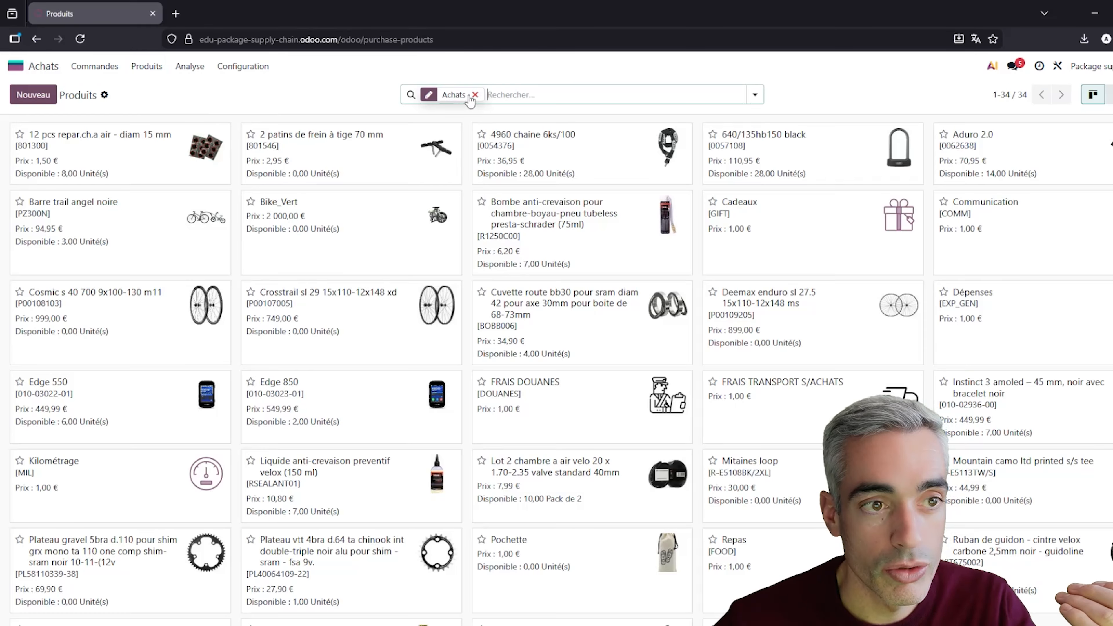
scroll(486, 198, down, 2)
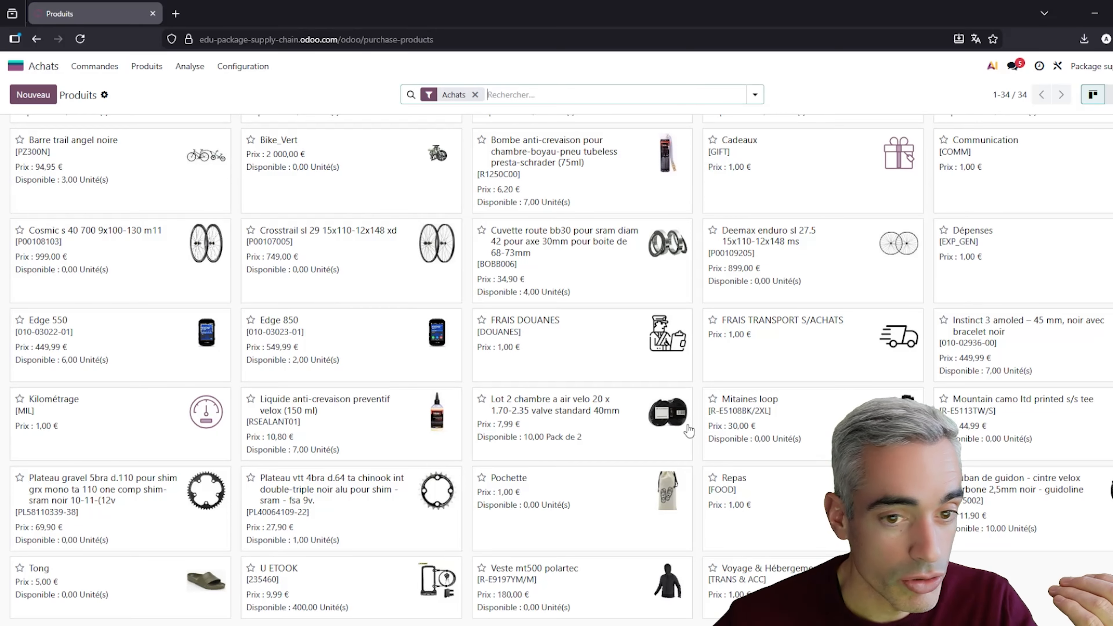
scroll(482, 93, up, 2)
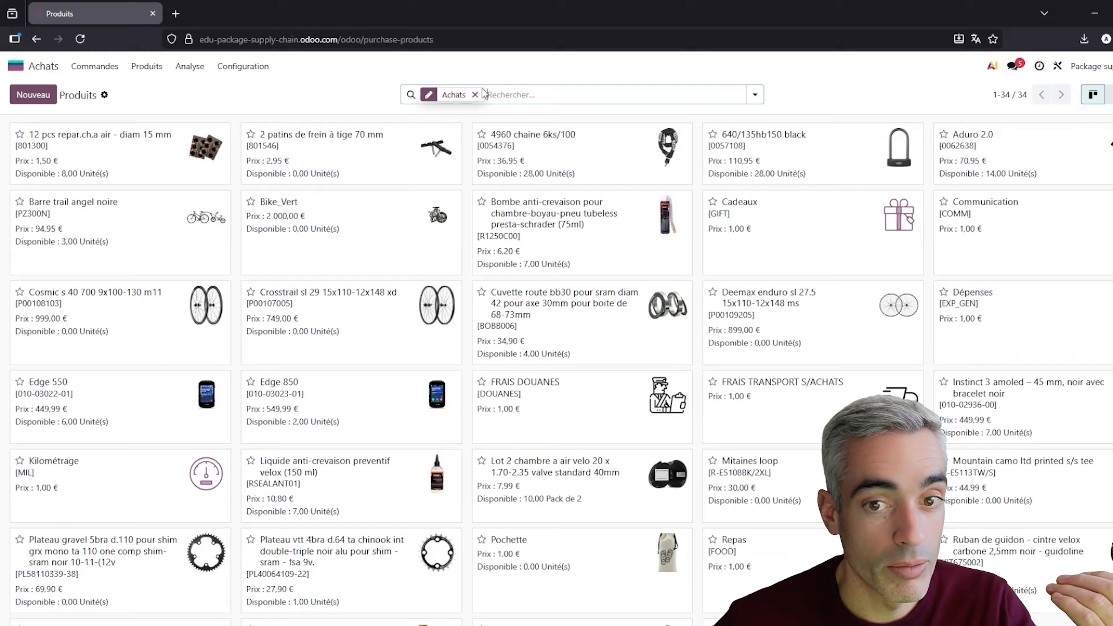
click(474, 94)
scroll(526, 288, down, 1)
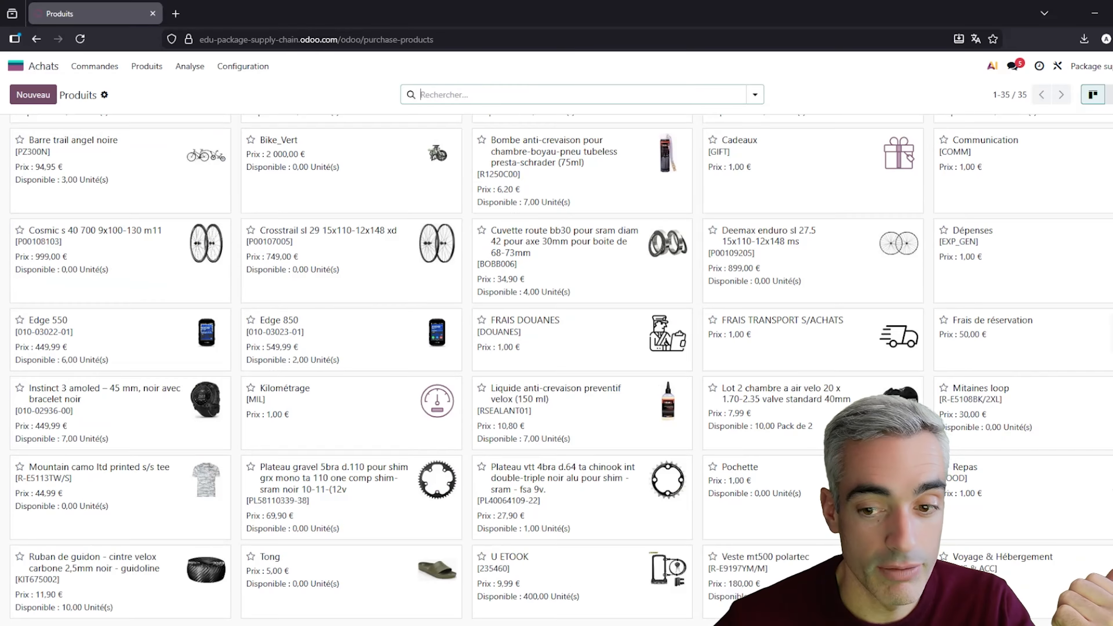
Open the FRAIS DOUANES product and check its landed cost option and default split method in the purchase details
click(566, 335)
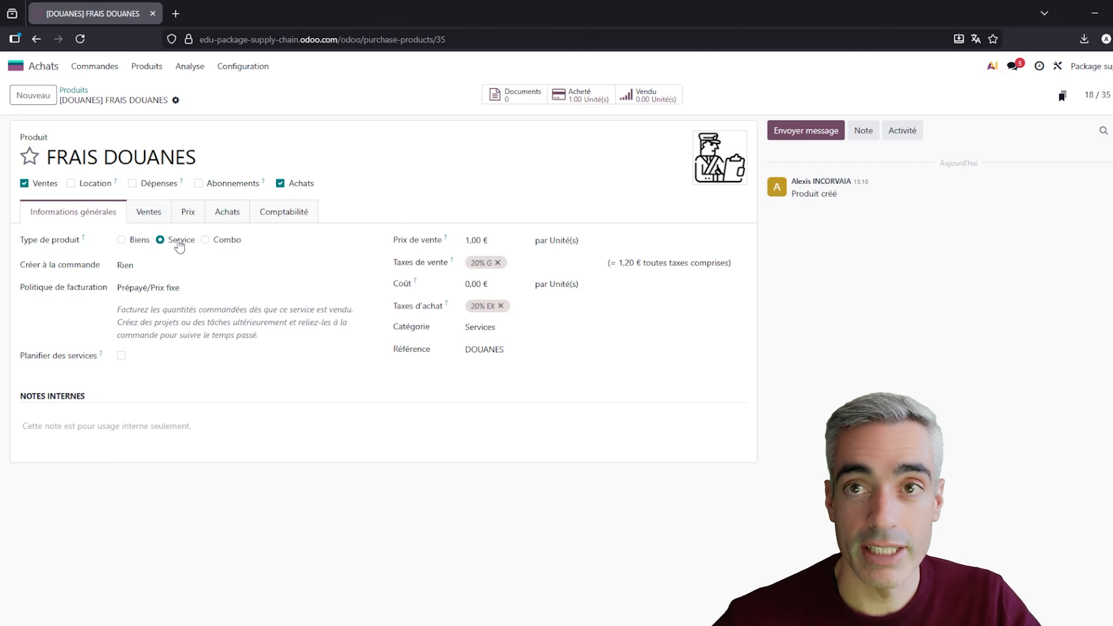
click(228, 212)
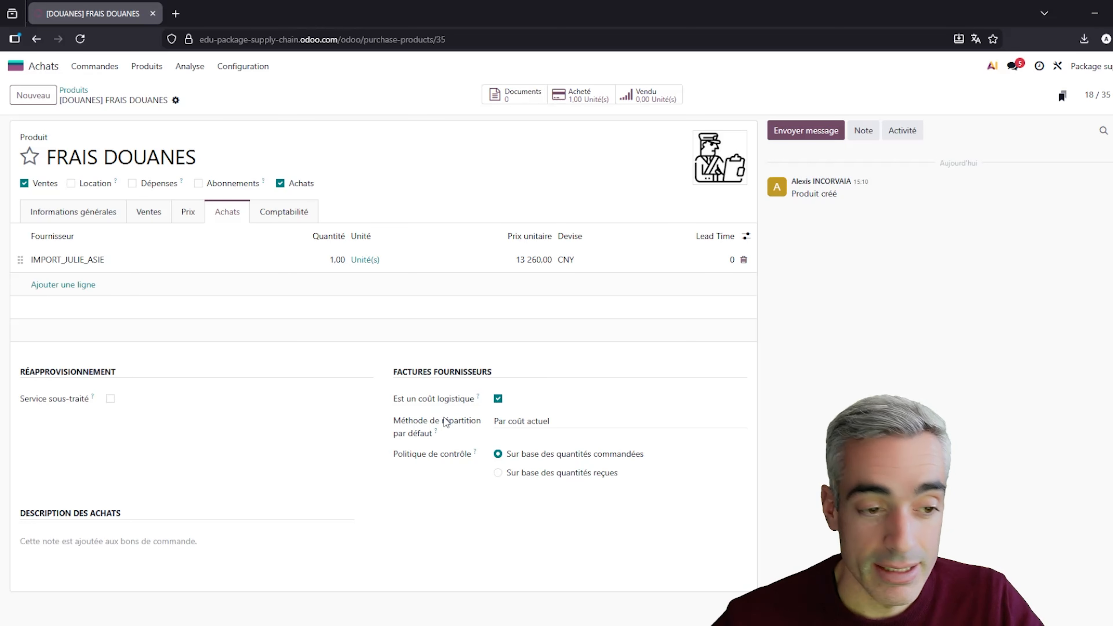
click(565, 422)
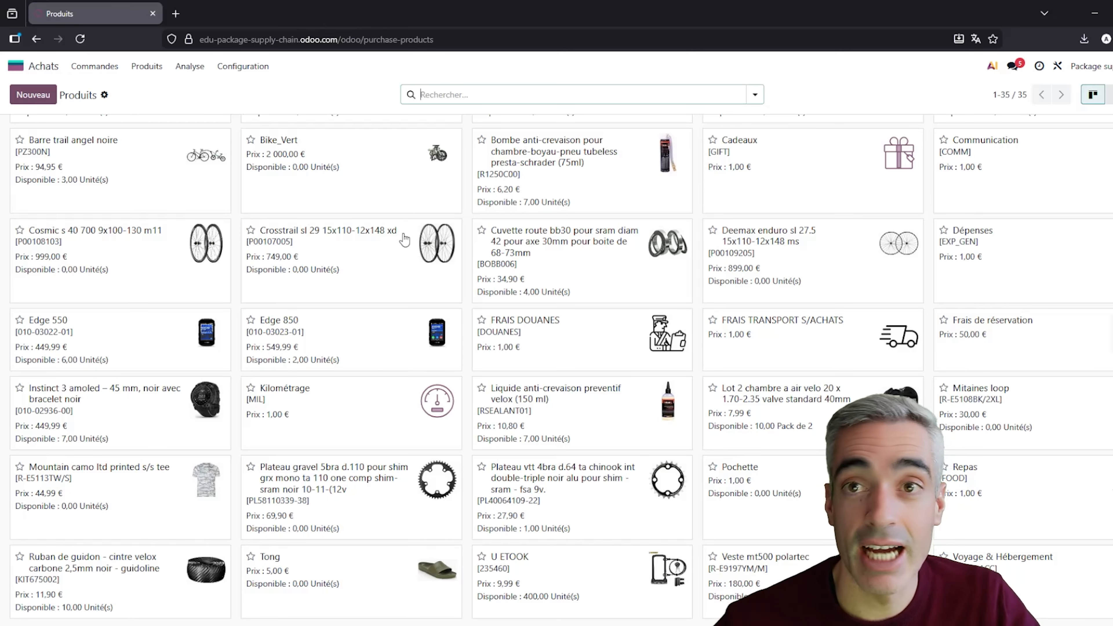
Open the Goods product category to check its costing method and inventory valuation
click(254, 68)
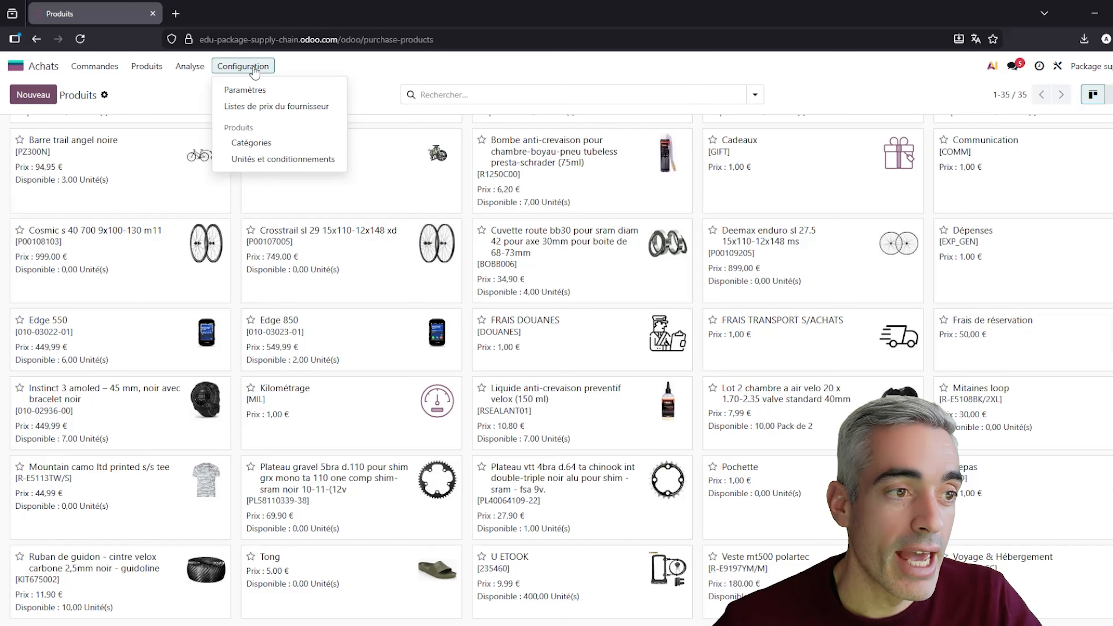
click(252, 143)
click(187, 181)
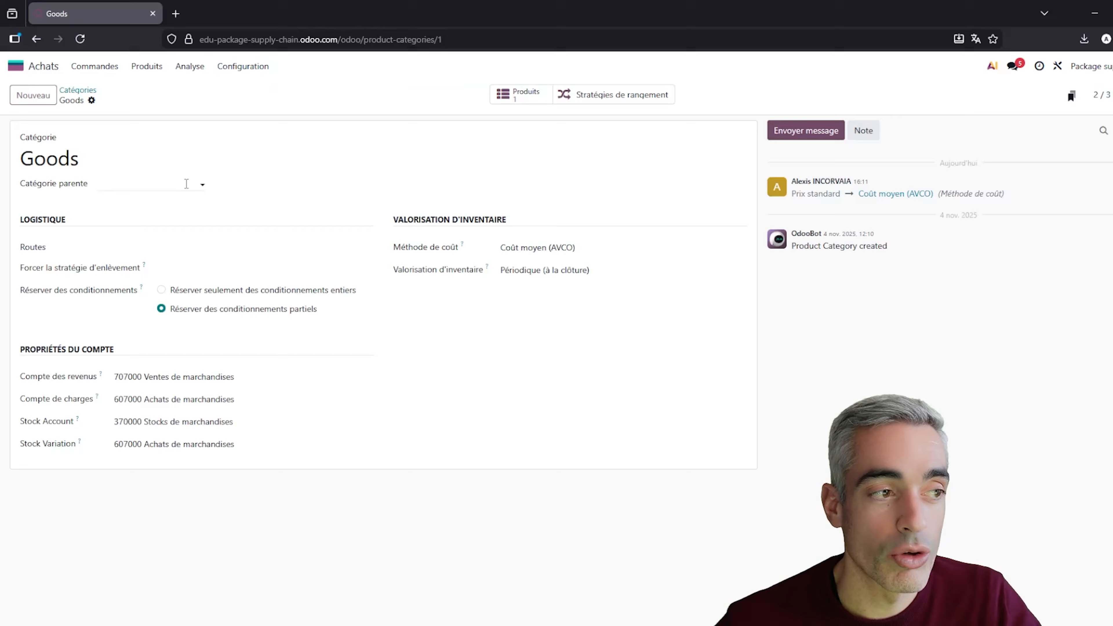